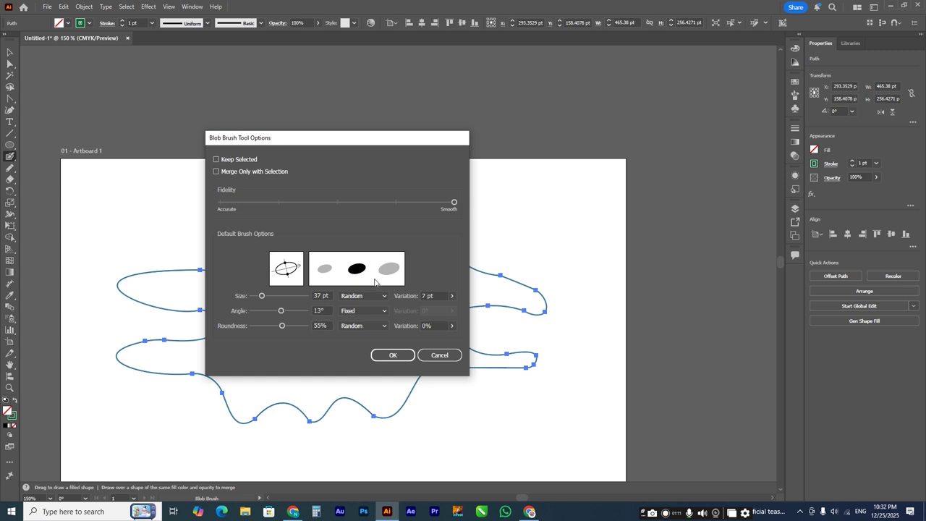
- Set the Blob Brush roundness to 100%
drag(283, 325, 313, 329)
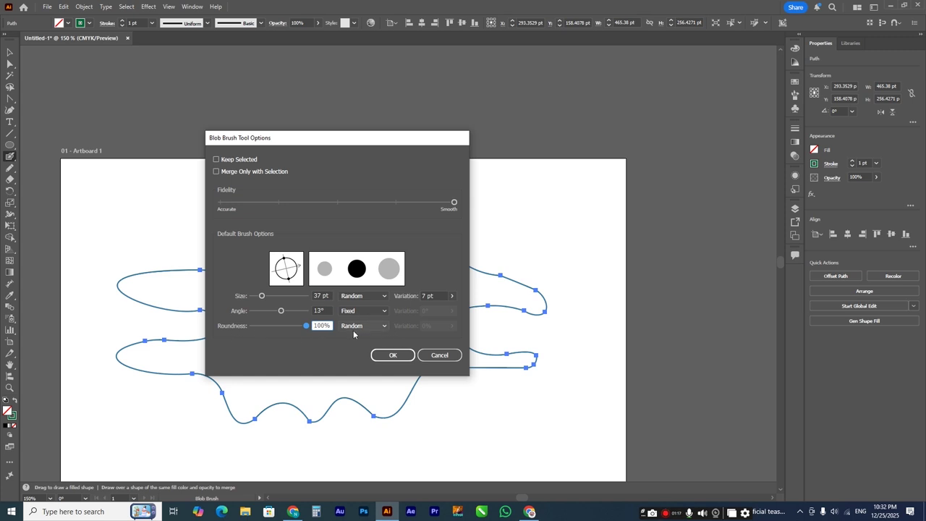
click(392, 354)
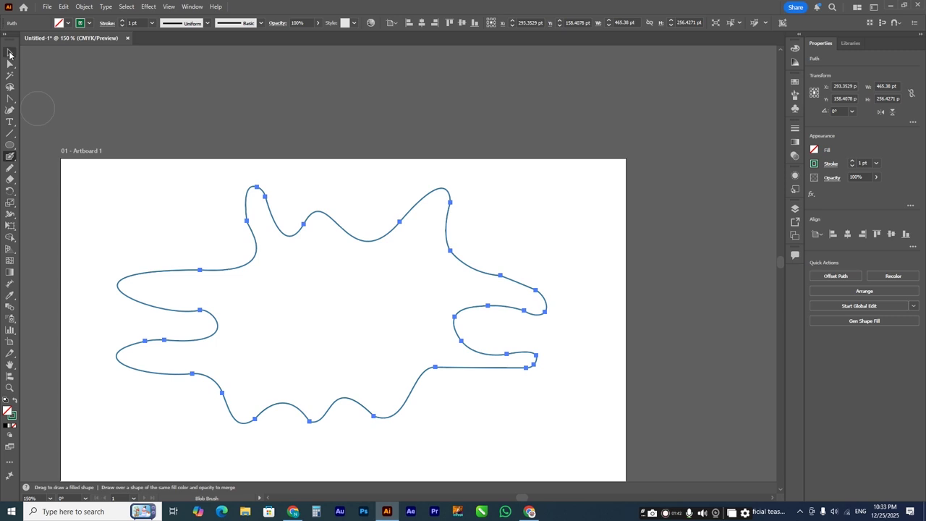
- Move the green outline path up and left on the artboard and set its stroke weight to 6 pt
click(9, 53)
drag(262, 192, 226, 181)
click(876, 163)
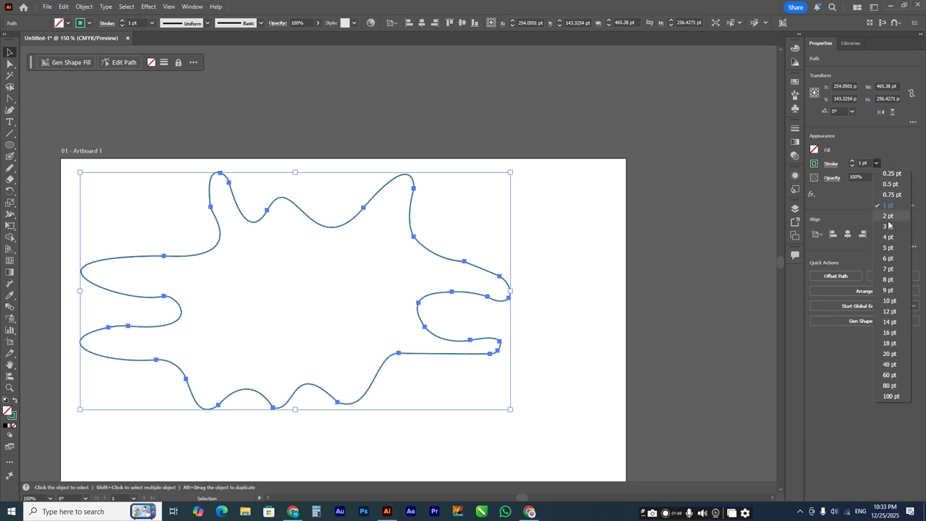
click(888, 258)
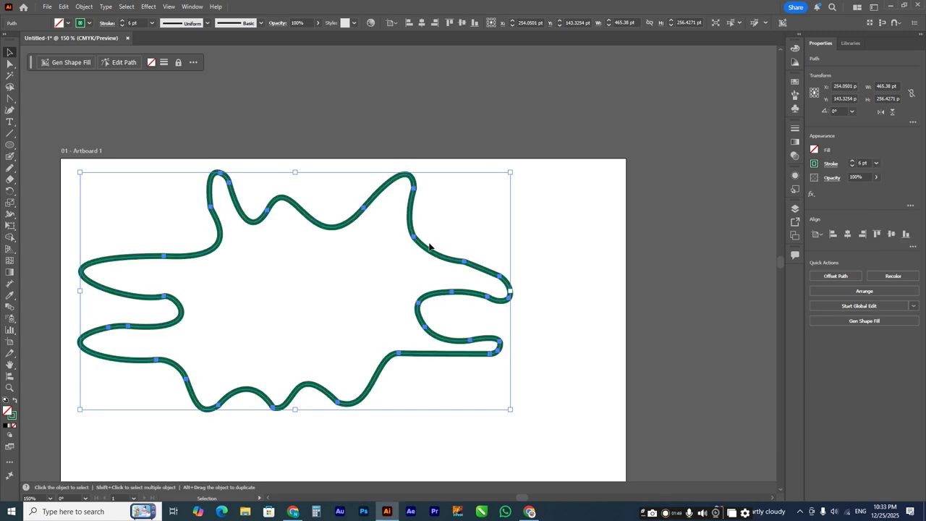
drag(423, 246, 427, 253)
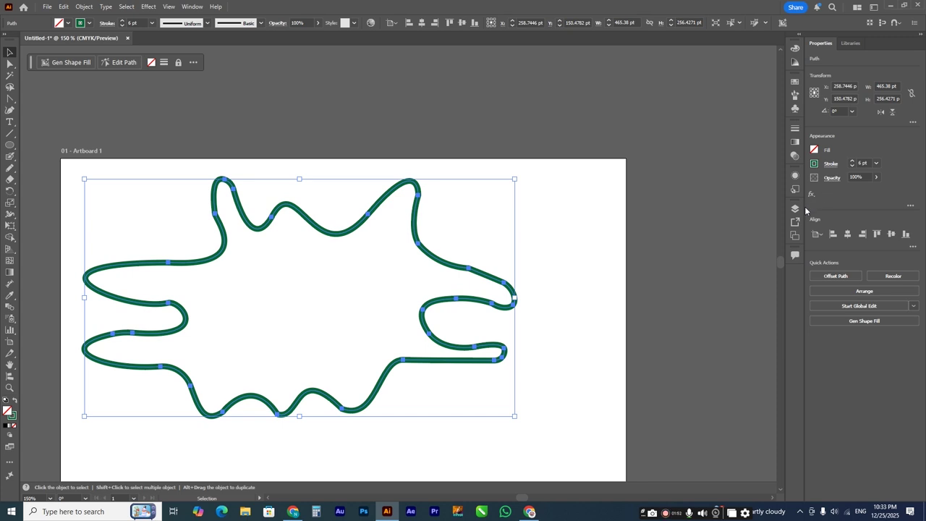
- Add a new layer, place it at the bottom of the layer stack below Layer 2, and make it active
click(795, 208)
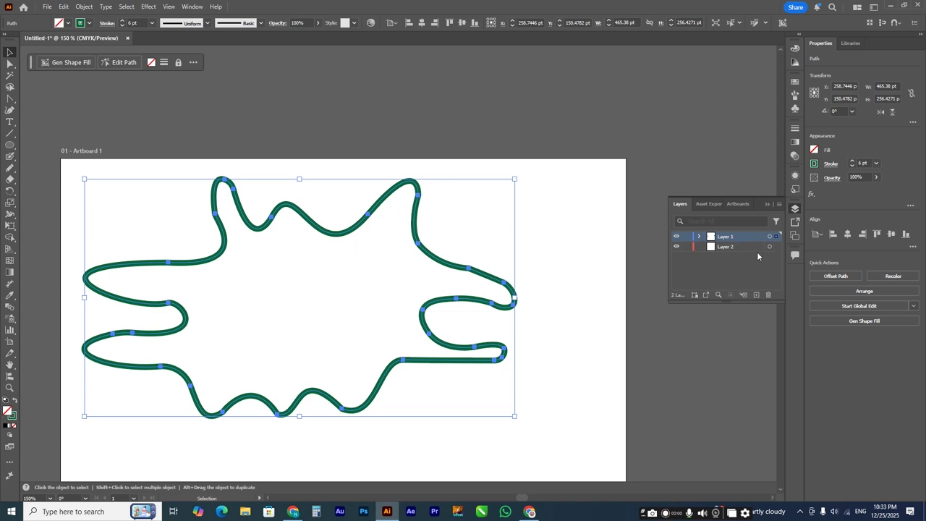
click(756, 295)
drag(745, 240, 752, 268)
click(745, 259)
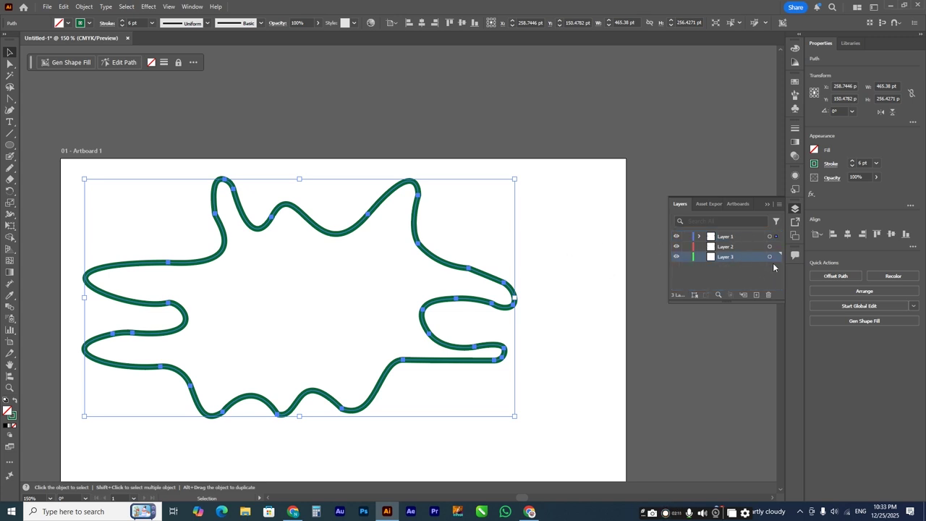
- Deselect the outline and paint a red band along the inside of the whole green outline with the Blob Brush
click(815, 165)
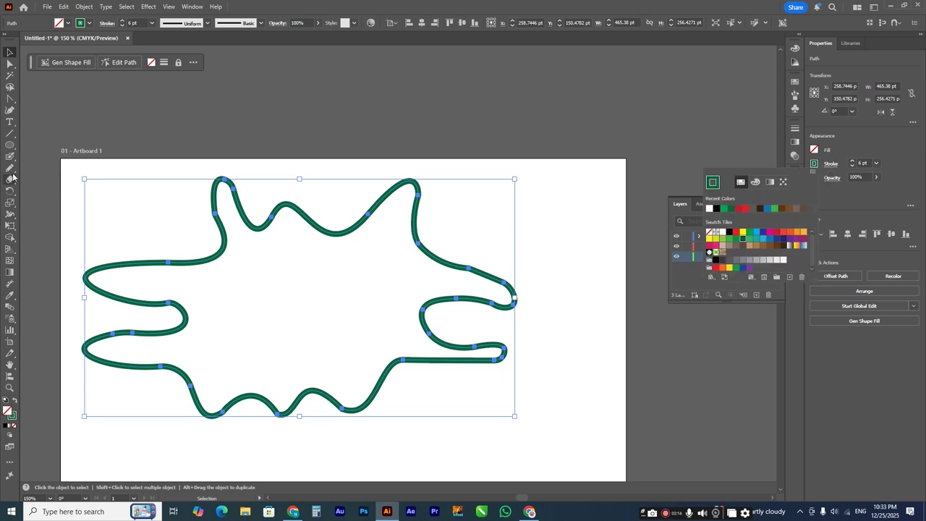
key(Escape)
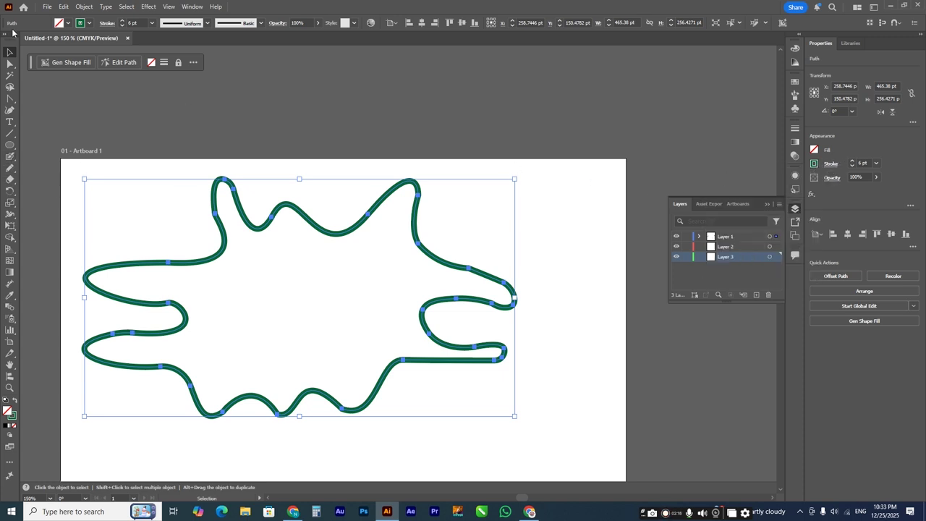
click(69, 134)
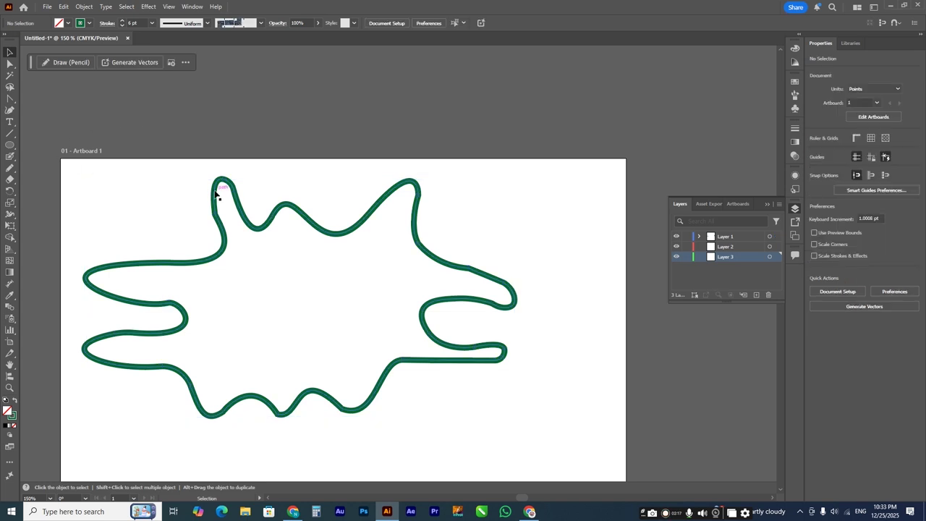
click(10, 158)
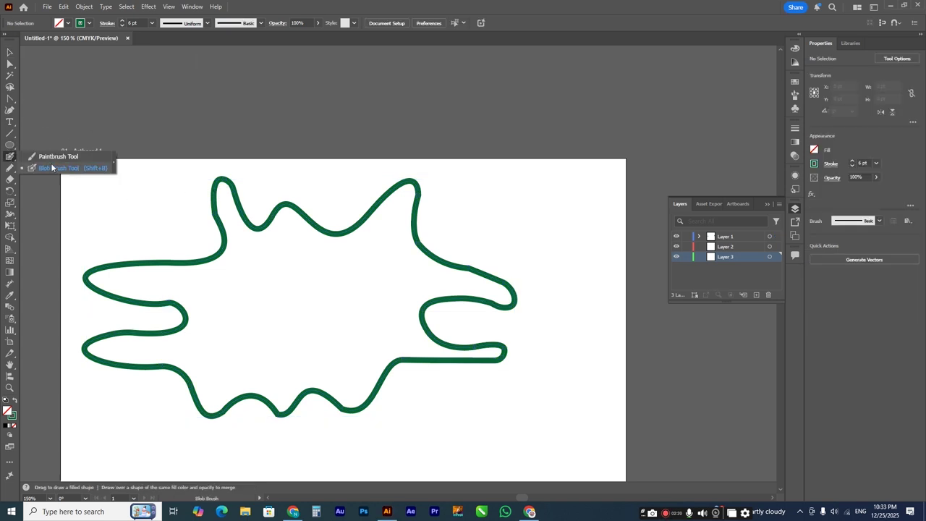
click(814, 164)
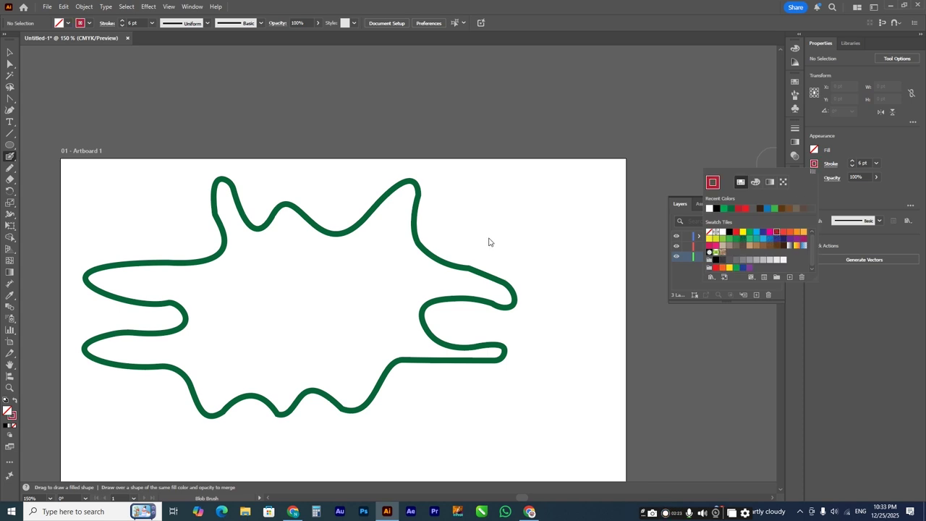
click(523, 212)
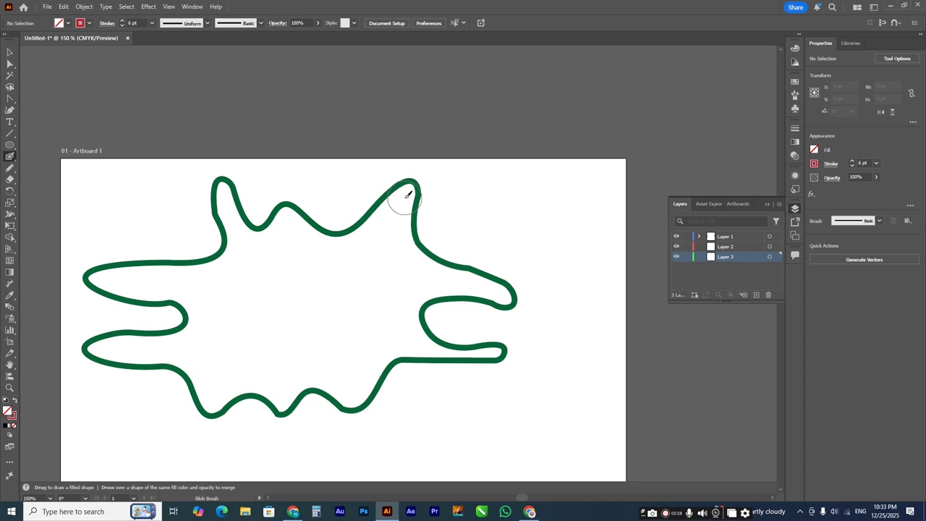
mouse_move(409, 191)
mouse_down()
mouse_move(416, 257)
mouse_move(507, 296)
mouse_move(437, 289)
mouse_move(421, 296)
mouse_move(419, 327)
mouse_move(436, 344)
mouse_move(498, 352)
mouse_move(403, 349)
mouse_move(366, 395)
mouse_move(303, 385)
mouse_move(292, 399)
mouse_move(241, 391)
mouse_move(215, 402)
mouse_move(194, 367)
mouse_move(97, 346)
mouse_move(186, 324)
mouse_move(185, 301)
mouse_move(98, 275)
mouse_move(217, 260)
mouse_move(227, 244)
mouse_move(222, 195)
mouse_move(254, 239)
mouse_move(281, 218)
mouse_move(346, 232)
mouse_move(416, 195)
mouse_up()
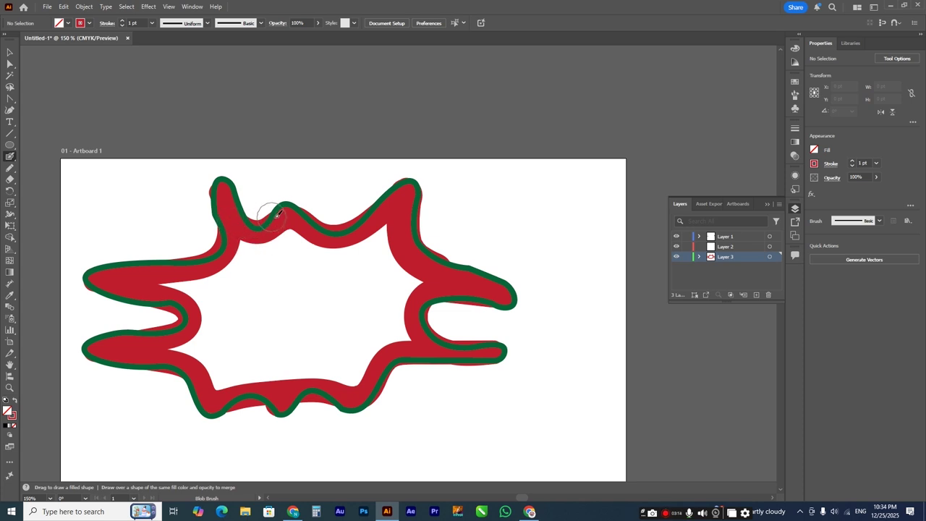
- Try to smooth the red shape's edge near the first upper valley with a raised smoothing amount
key(alt)
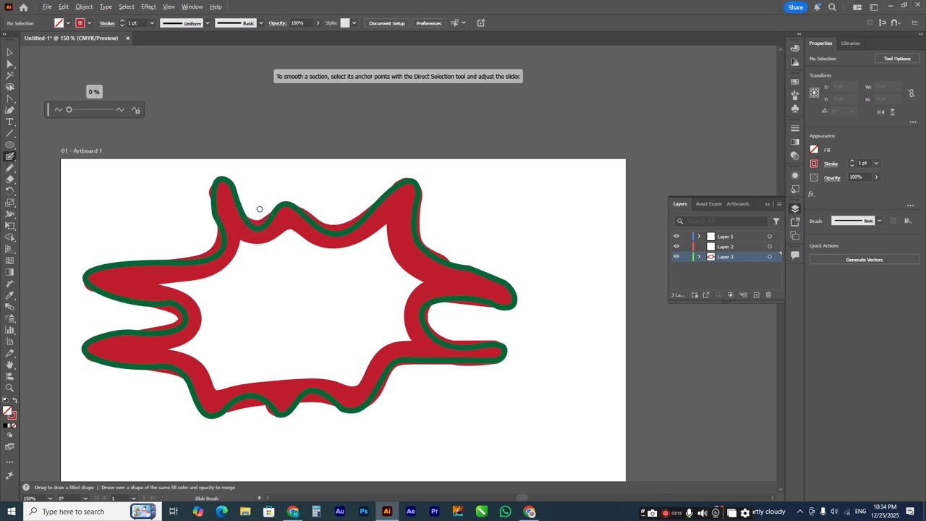
key(alt)
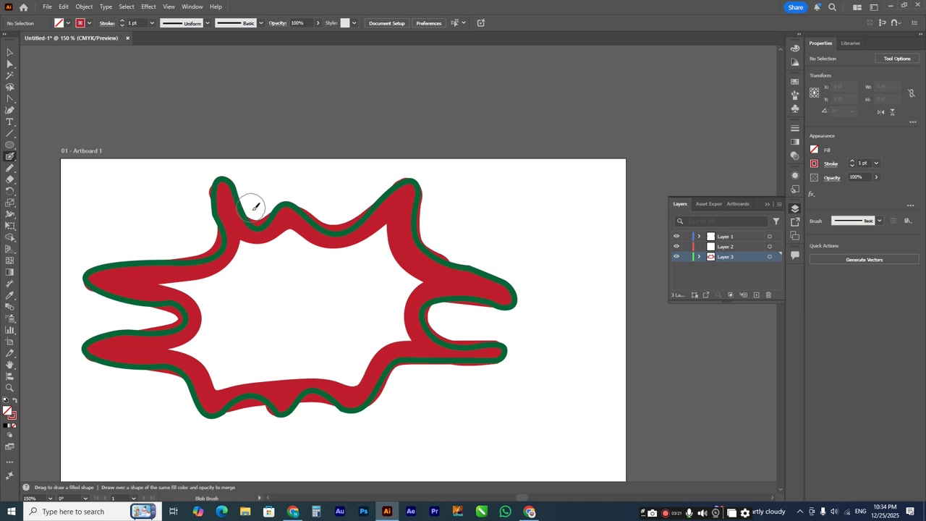
key(alt)
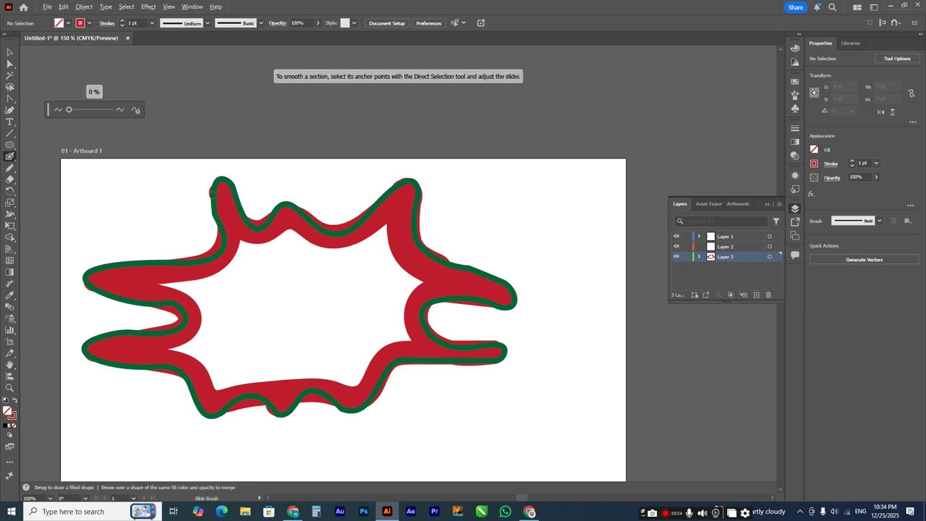
key(alt)
drag(88, 112, 123, 111)
drag(252, 222, 265, 225)
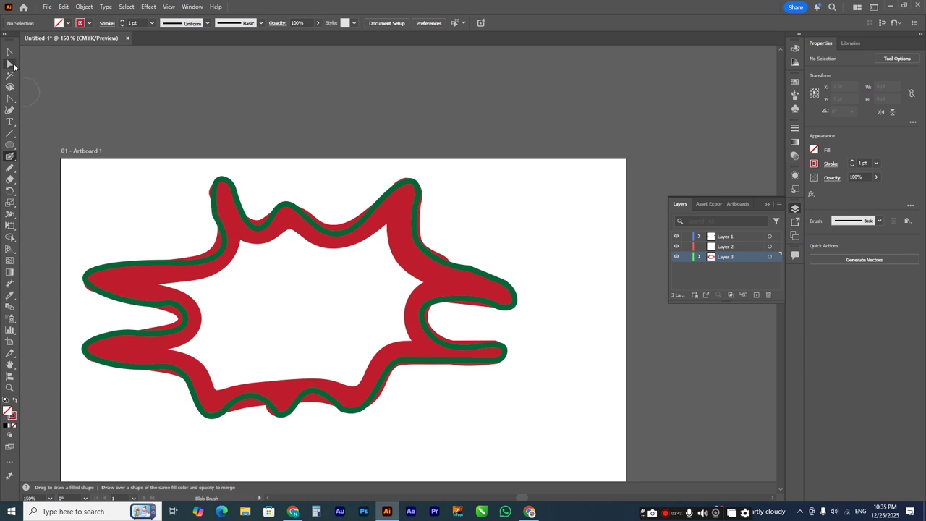
- Select the red shape and, with a smaller Eraser, remove its overflow beyond the outline in the valley beside the upper-left spike
key(v)
click(241, 241)
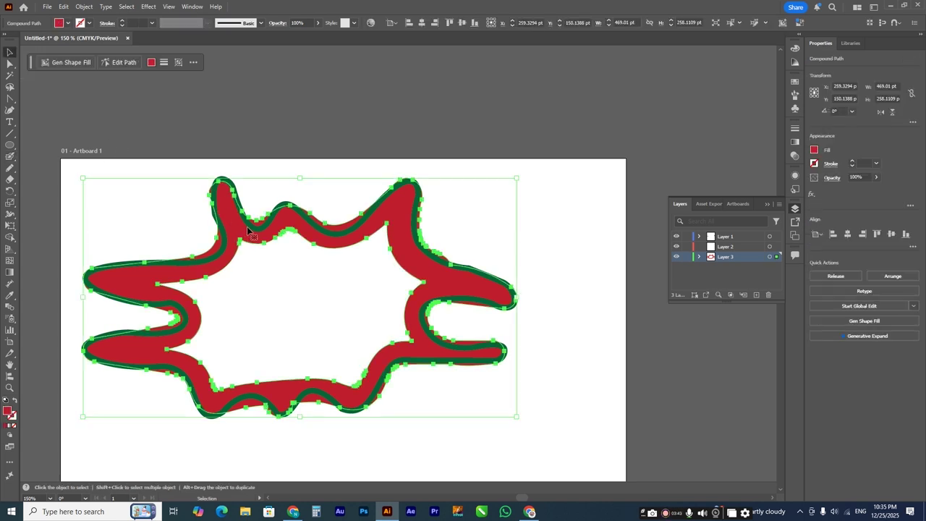
scroll(252, 226, up, 3)
scroll(251, 226, up, 2)
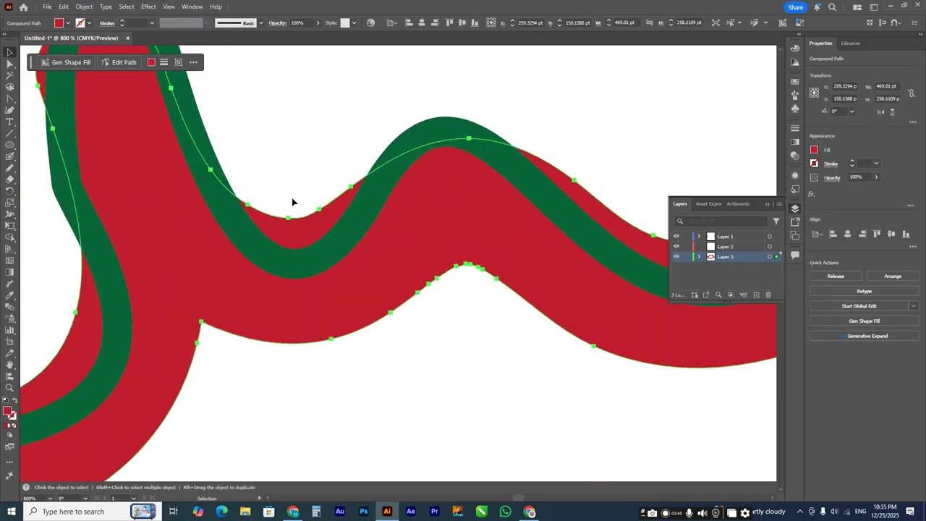
click(10, 180)
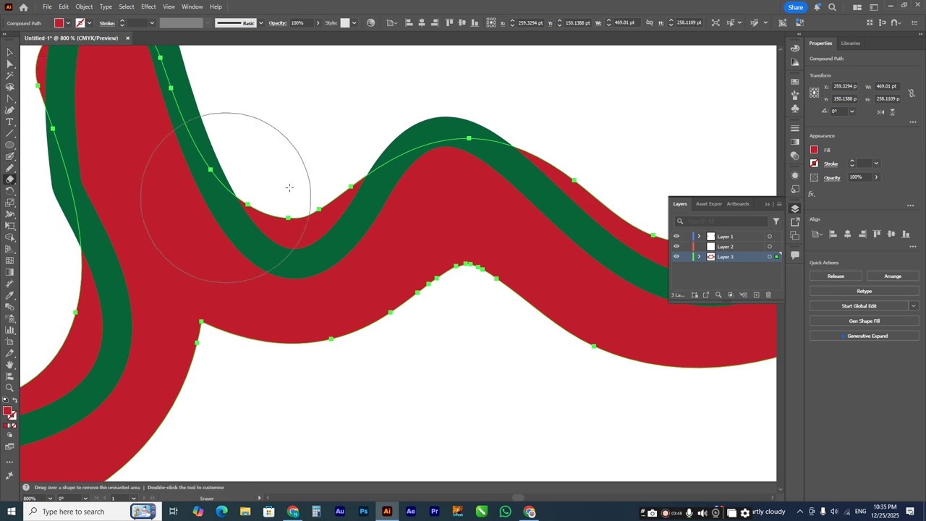
key(bracketleft)
key(bracketleft)
key(bracketleft)
key(bracketleft)
key(bracketleft)
key(bracketleft)
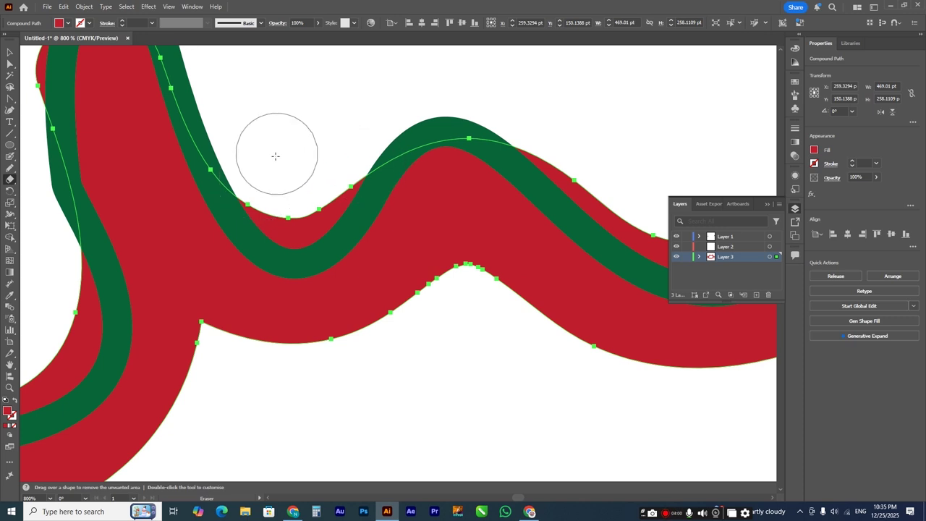
mouse_move(260, 169)
mouse_down()
mouse_move(299, 214)
mouse_move(340, 152)
mouse_move(319, 199)
mouse_move(291, 217)
mouse_move(280, 216)
mouse_move(250, 150)
mouse_up()
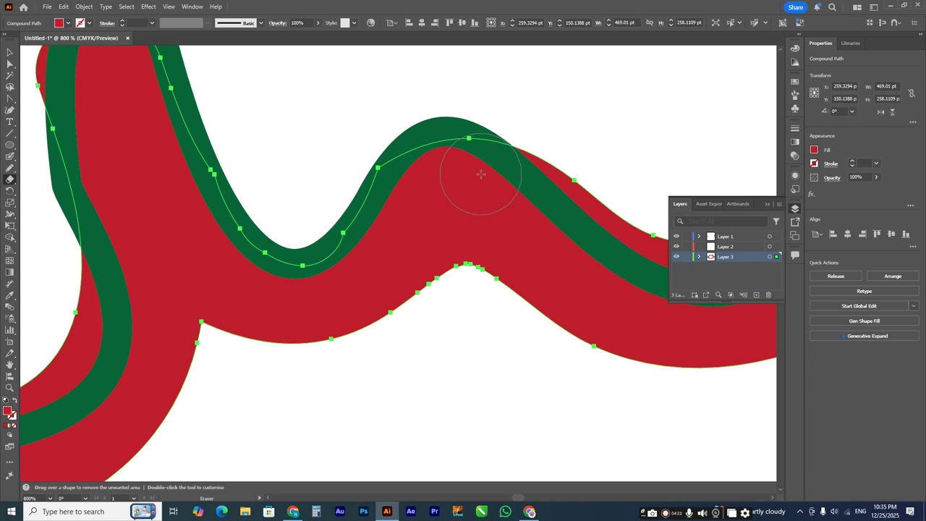
- Erase the red overflow above the outline along the second upper valley, up to the upper-right peak
alt+scroll(304, 239, down, 3)
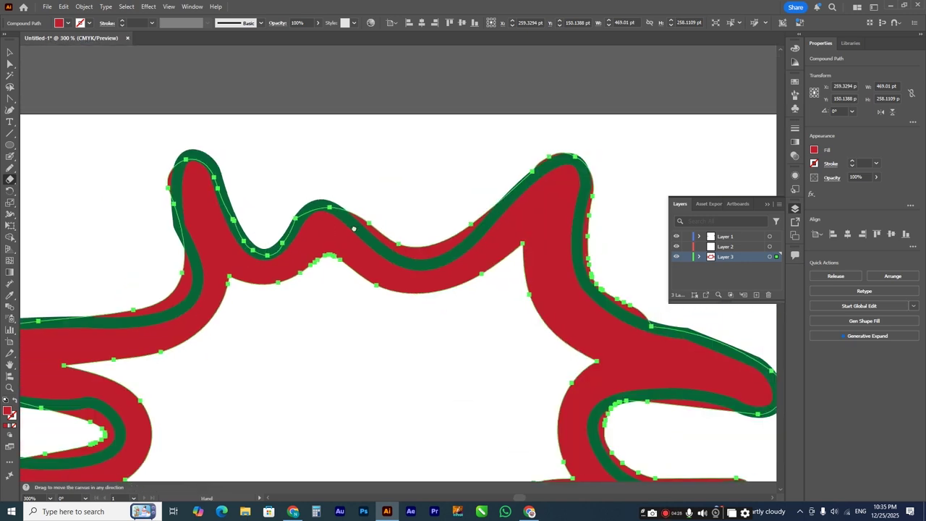
alt+scroll(336, 233, up, 3)
mouse_move(227, 181)
mouse_down()
mouse_move(282, 232)
mouse_move(351, 271)
mouse_move(372, 271)
mouse_move(427, 236)
mouse_move(478, 185)
mouse_up()
drag(530, 124, 561, 98)
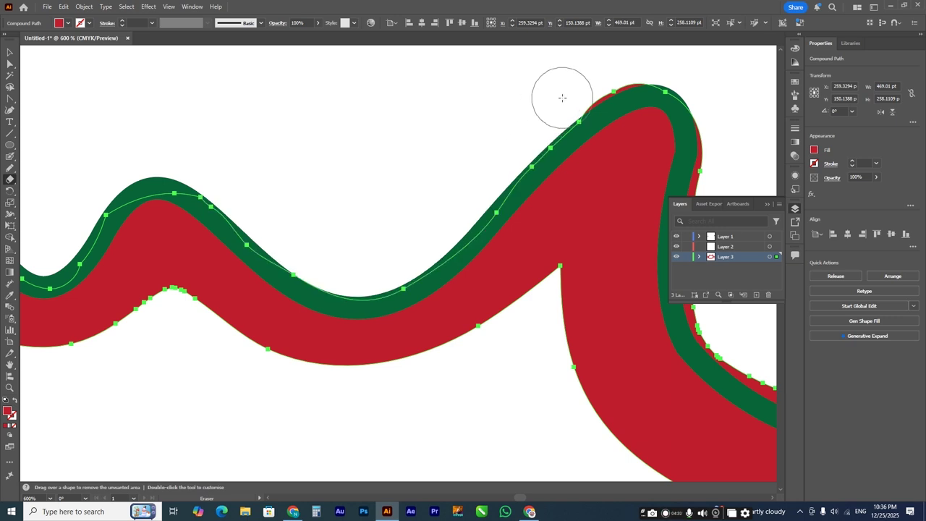
- Erase the red overflow around the upper-right peak and down its outer slope
drag(531, 184, 326, 282)
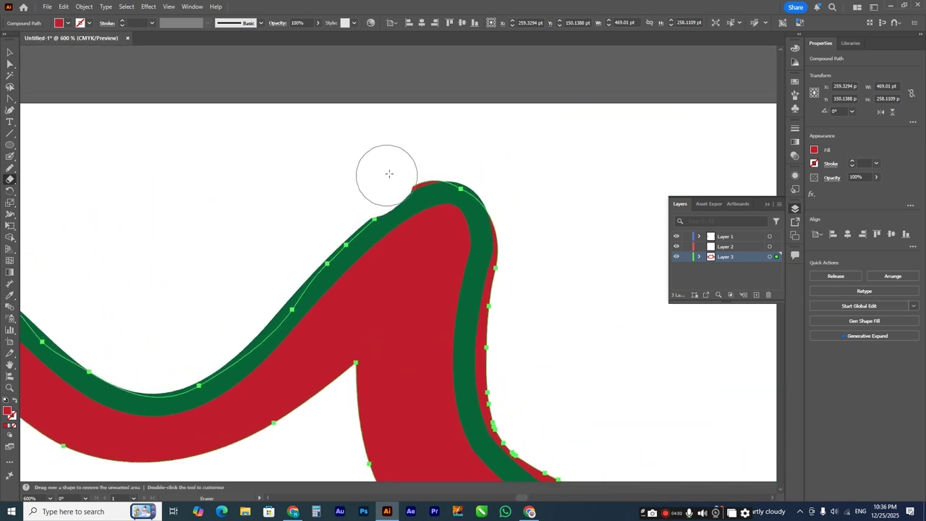
drag(447, 247, 357, 181)
mouse_move(419, 152)
mouse_down()
mouse_move(426, 174)
mouse_move(409, 314)
mouse_move(431, 366)
mouse_move(482, 398)
mouse_move(542, 415)
mouse_up()
- Erase the red overflow inside the notch between the two right arms of the outline
drag(491, 371, 345, 182)
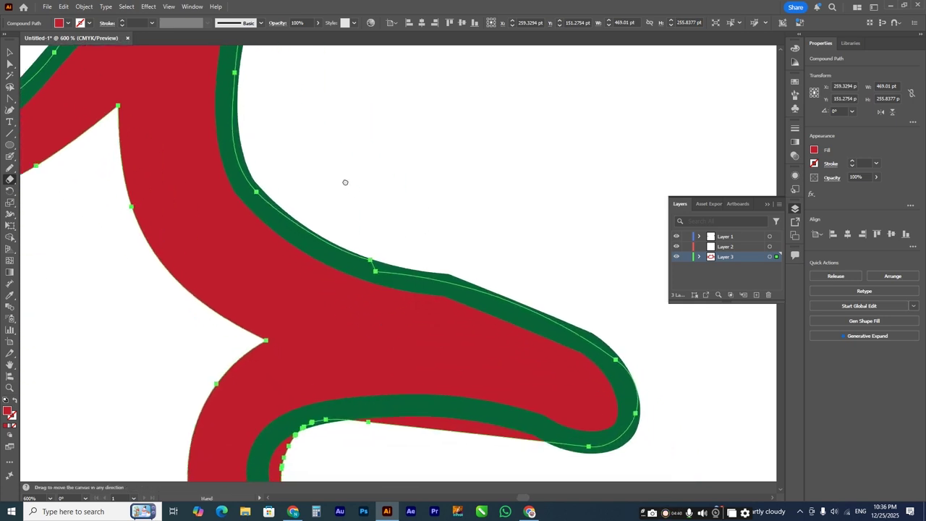
drag(516, 392, 491, 236)
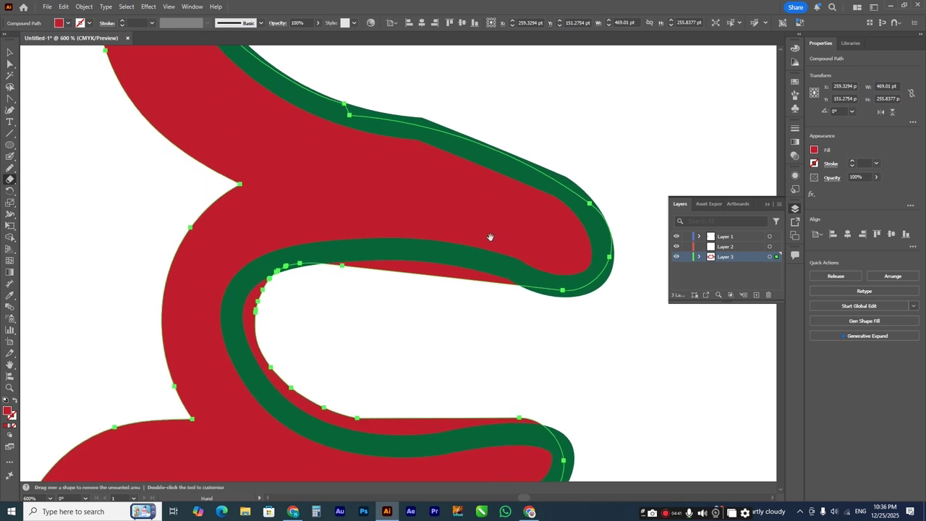
mouse_move(505, 299)
mouse_down()
mouse_move(346, 274)
mouse_move(294, 282)
mouse_move(277, 300)
mouse_move(274, 337)
mouse_move(326, 388)
mouse_move(359, 399)
mouse_move(290, 367)
mouse_move(366, 407)
mouse_move(556, 390)
mouse_up()
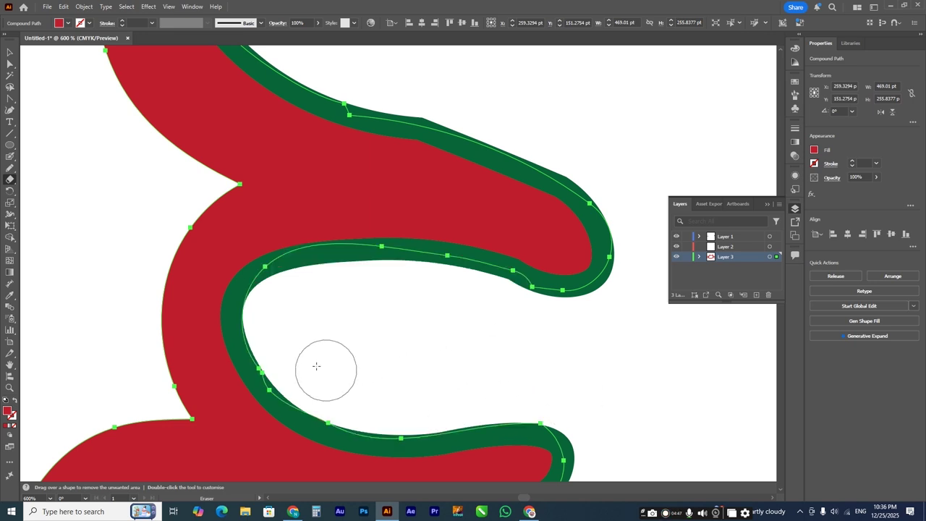
- Erase the red overflow under the lower-right arm and down the diagonal edge to the bottom bump
key(space)
drag(392, 383, 430, 215)
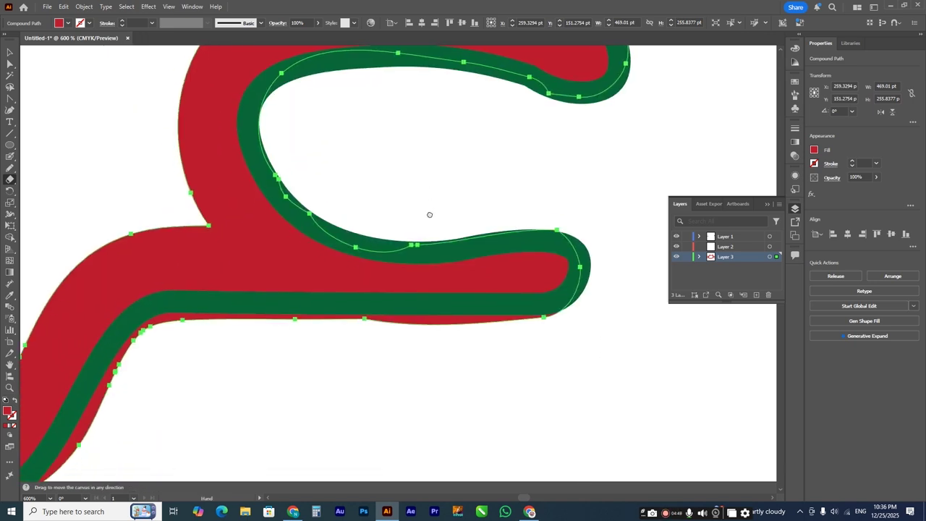
mouse_move(535, 350)
mouse_down()
mouse_move(503, 338)
mouse_move(239, 337)
mouse_move(159, 346)
mouse_move(145, 362)
mouse_move(303, 234)
mouse_up()
key(space)
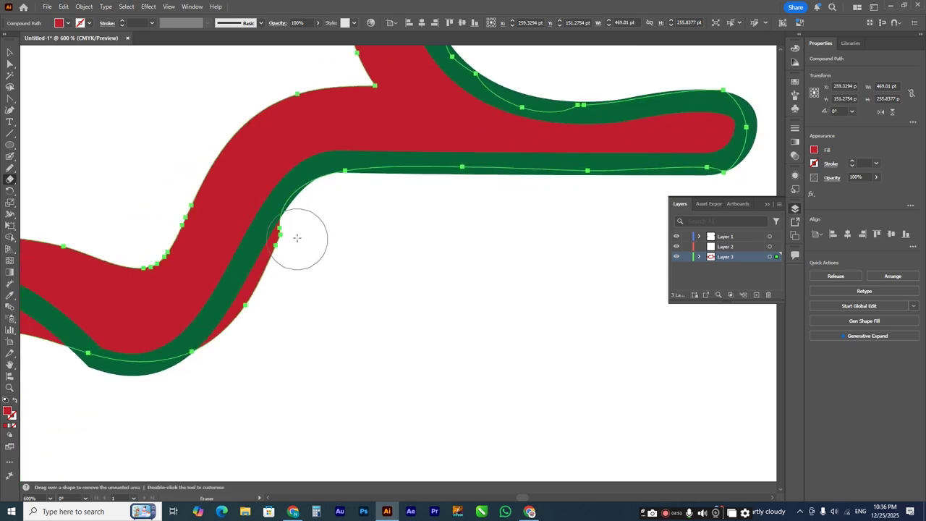
drag(267, 296, 212, 372)
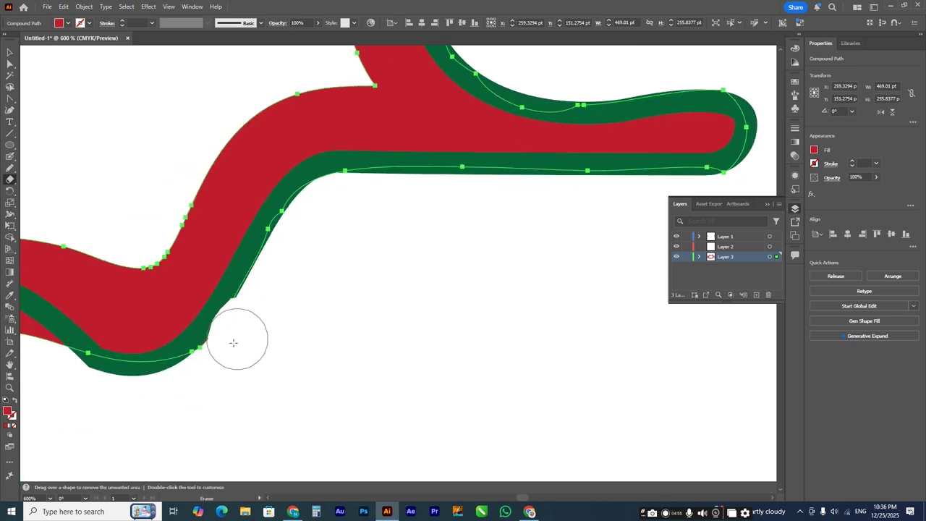
- Erase the red overflow below the outline in the two valleys along the shape's bottom edge
key(space)
drag(256, 324, 497, 244)
mouse_move(295, 285)
mouse_down()
mouse_move(240, 243)
mouse_move(214, 239)
mouse_move(188, 263)
mouse_move(180, 296)
mouse_up()
key(space)
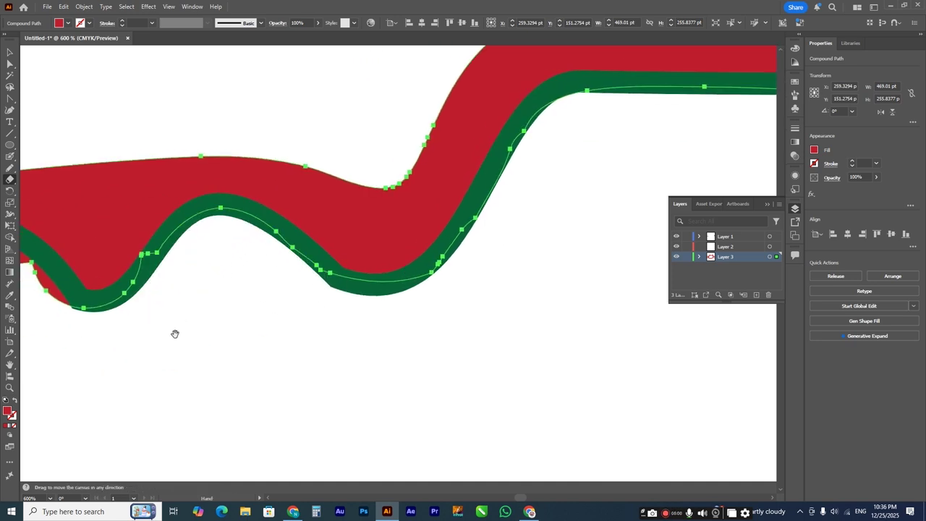
drag(176, 332, 388, 321)
mouse_move(265, 310)
mouse_down()
mouse_move(231, 265)
mouse_move(178, 248)
mouse_move(146, 262)
mouse_move(91, 318)
mouse_up()
- Erase the red overflow beneath the lower-left arm and down the diagonal edge to the bottom bump
key(space)
mouse_move(163, 340)
mouse_down()
mouse_move(374, 364)
mouse_move(447, 392)
mouse_up()
drag(184, 269, 376, 316)
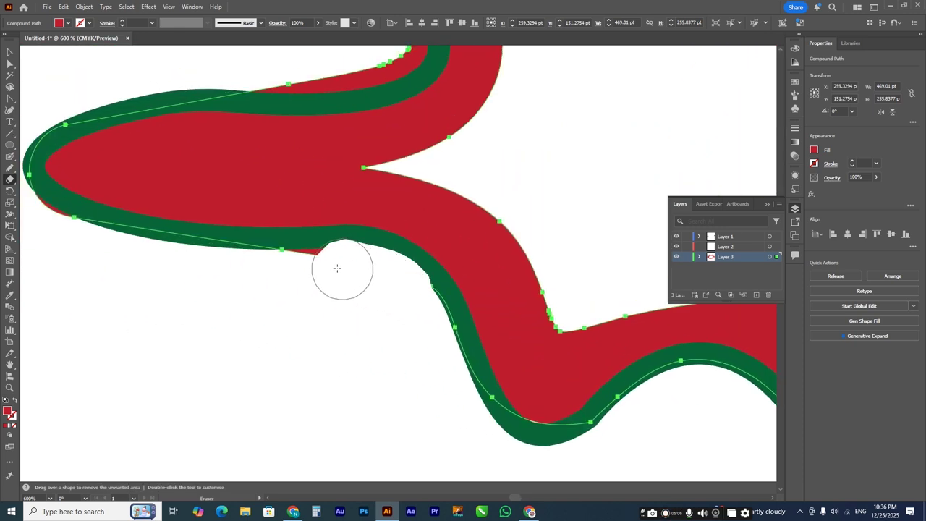
key(space)
drag(53, 242, 233, 355)
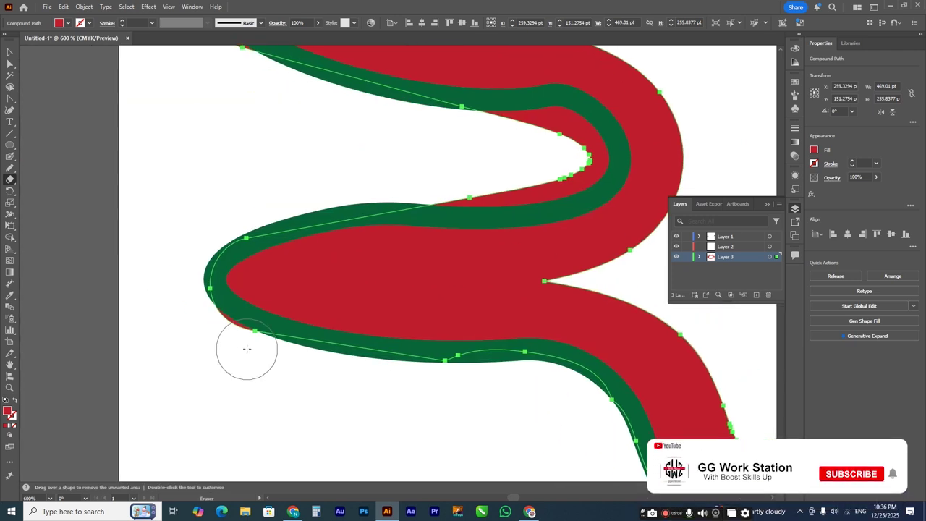
- Erase the red overflow inside the notch between the two left arms of the outline
key(space)
mouse_move(435, 187)
mouse_down()
mouse_move(308, 285)
mouse_move(292, 275)
mouse_move(334, 280)
mouse_move(440, 269)
mouse_move(455, 248)
mouse_move(431, 228)
mouse_move(300, 226)
mouse_up()
key(space)
drag(175, 209, 308, 292)
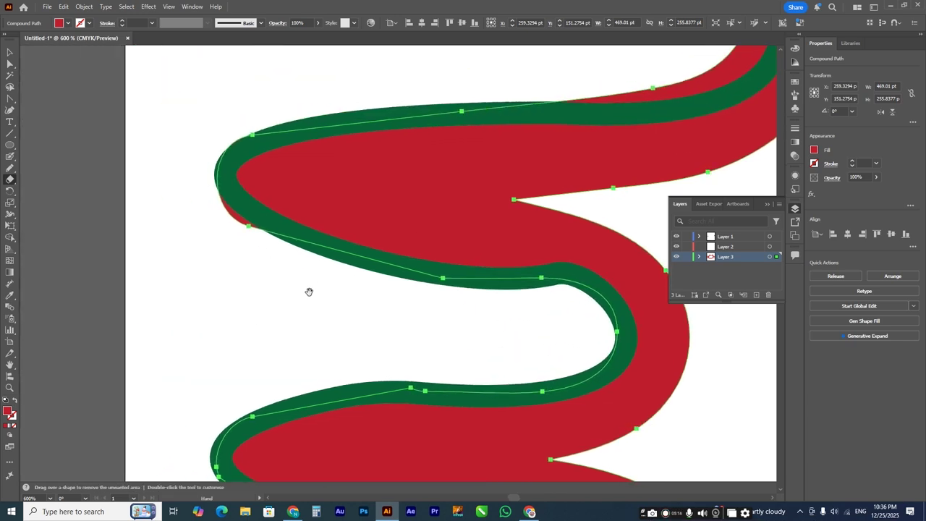
- Erase the red overflow above the upper-left arm and up to the left peak, and deselect the band
key(space)
mouse_move(350, 195)
mouse_down()
mouse_move(204, 306)
mouse_move(125, 333)
mouse_up()
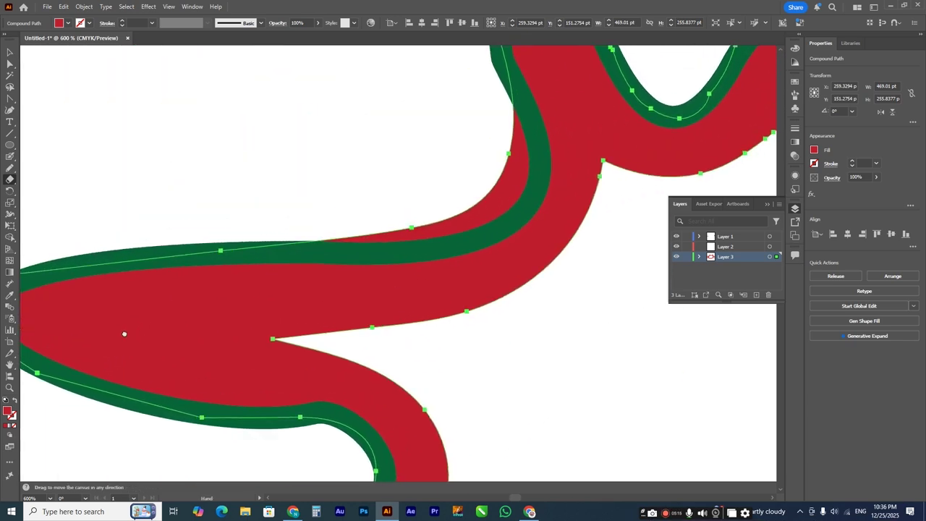
mouse_move(284, 212)
mouse_down()
mouse_move(391, 218)
mouse_move(443, 206)
mouse_move(491, 192)
mouse_move(501, 155)
mouse_up()
key(space)
drag(465, 108, 309, 287)
drag(320, 120, 318, 112)
scroll(254, 221, down, 4)
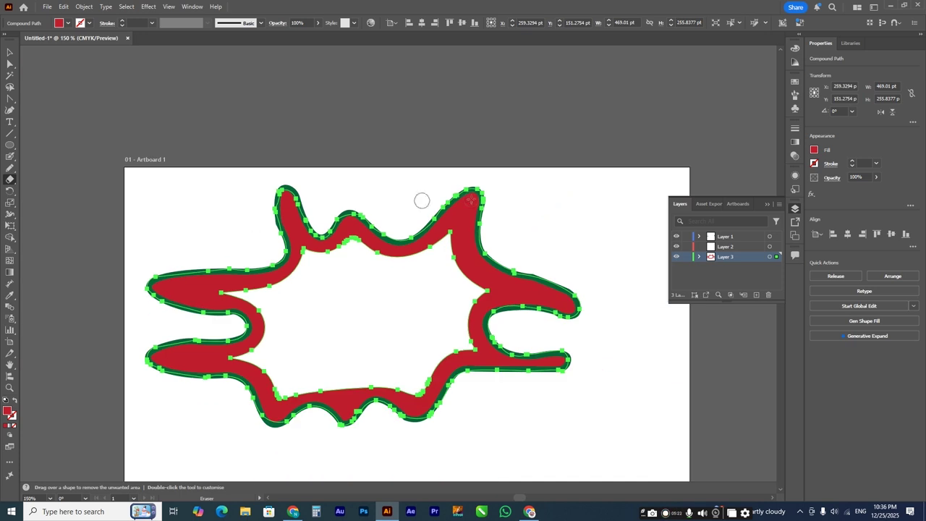
click(10, 53)
click(241, 132)
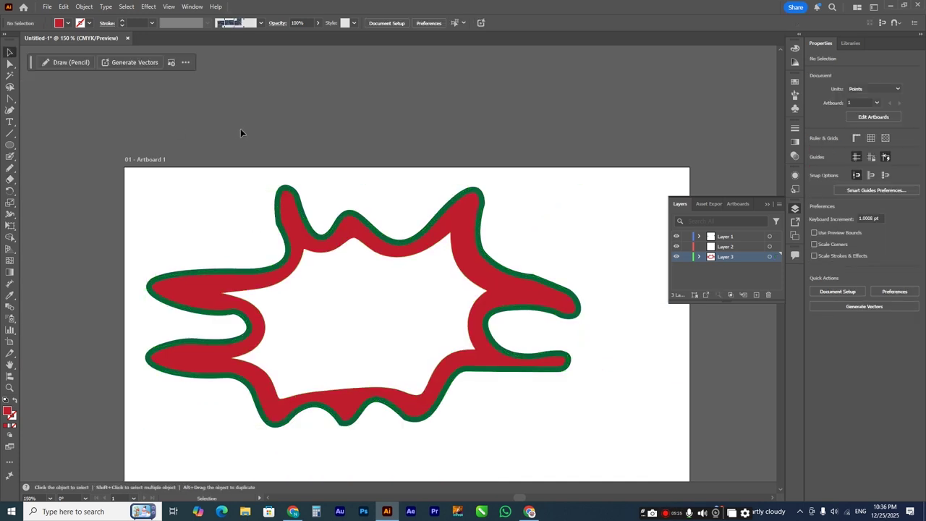
- Select the red band and thin it with the Eraser along its inner edge above the bottom bumps
click(10, 179)
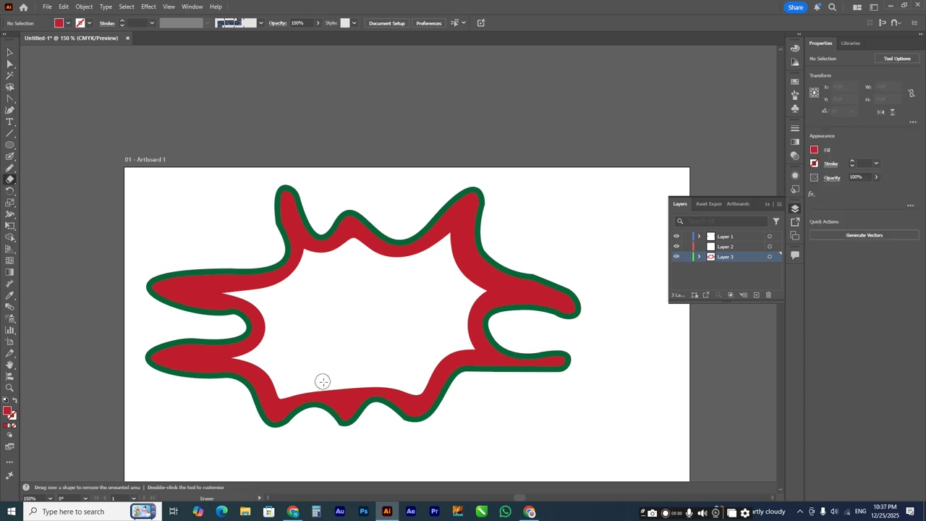
mouse_move(395, 386)
mouse_down()
mouse_move(397, 395)
mouse_move(377, 372)
mouse_up()
click(10, 52)
click(269, 303)
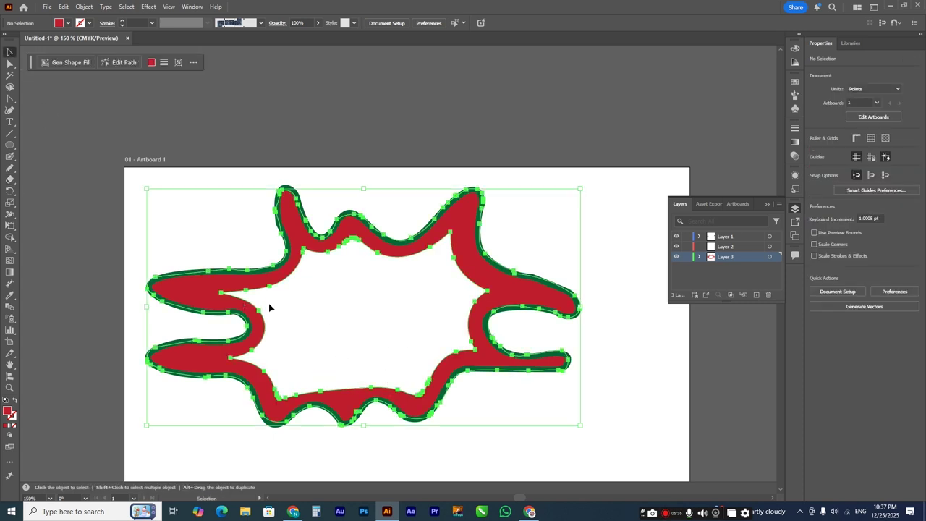
scroll(374, 413, up, 3)
scroll(375, 411, down, 2)
click(9, 180)
mouse_move(238, 267)
mouse_down()
mouse_move(402, 273)
mouse_move(461, 240)
mouse_up()
mouse_move(321, 282)
mouse_down()
mouse_move(355, 285)
mouse_move(355, 306)
mouse_move(209, 264)
mouse_up()
drag(346, 283, 376, 287)
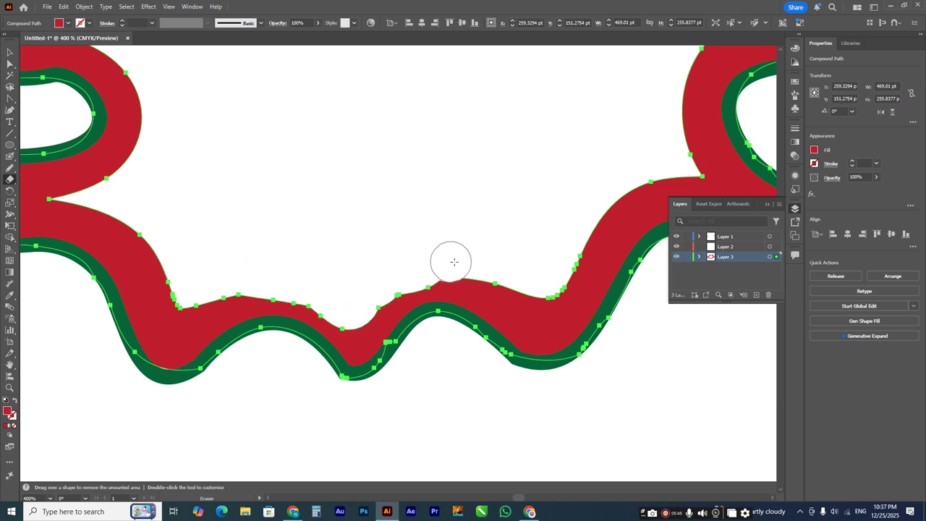
- Erase a narrow slot from the band's inner edge into the upper-right arm
mouse_move(488, 248)
mouse_down()
mouse_move(438, 248)
mouse_move(398, 326)
mouse_move(304, 323)
mouse_move(377, 284)
mouse_up()
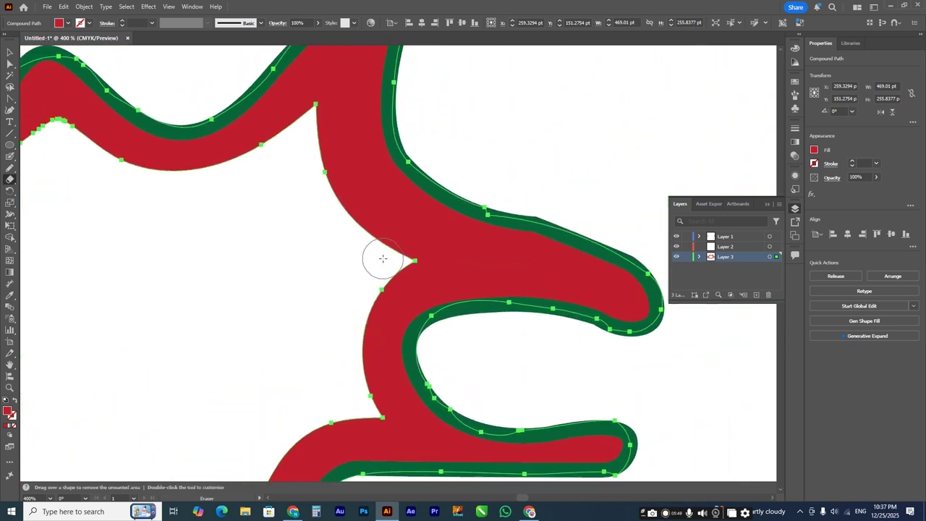
mouse_move(378, 255)
mouse_down()
mouse_move(503, 259)
mouse_move(543, 271)
mouse_move(469, 252)
mouse_move(339, 261)
mouse_up()
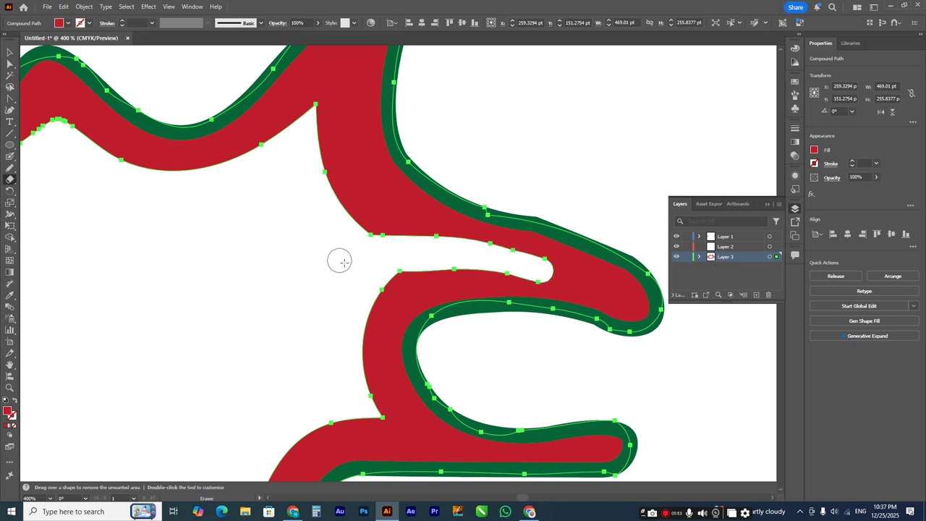
drag(495, 260, 317, 318)
- Erase narrow slots from the band's inner edge into the upper-left arm and the upper-left peak
drag(261, 283, 478, 329)
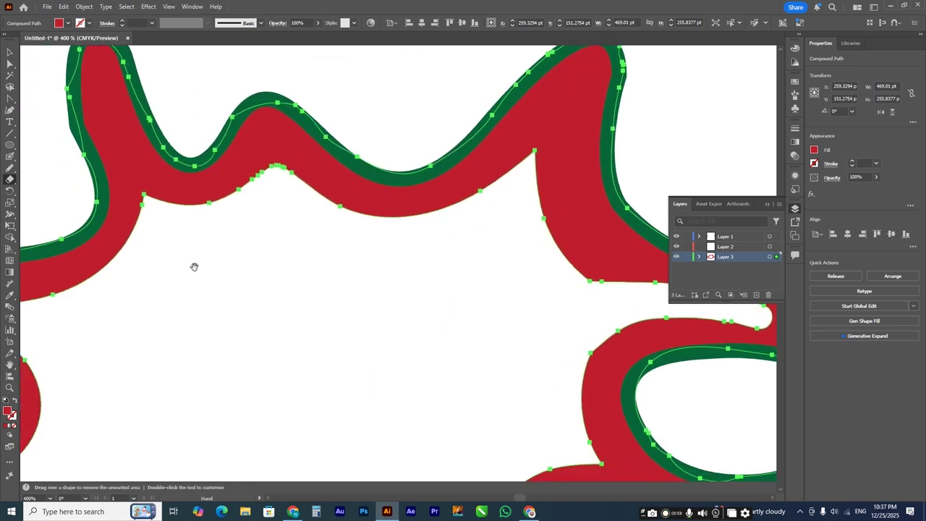
drag(60, 209, 378, 173)
mouse_move(327, 270)
mouse_down()
mouse_move(175, 259)
mouse_move(249, 290)
mouse_move(488, 287)
mouse_up()
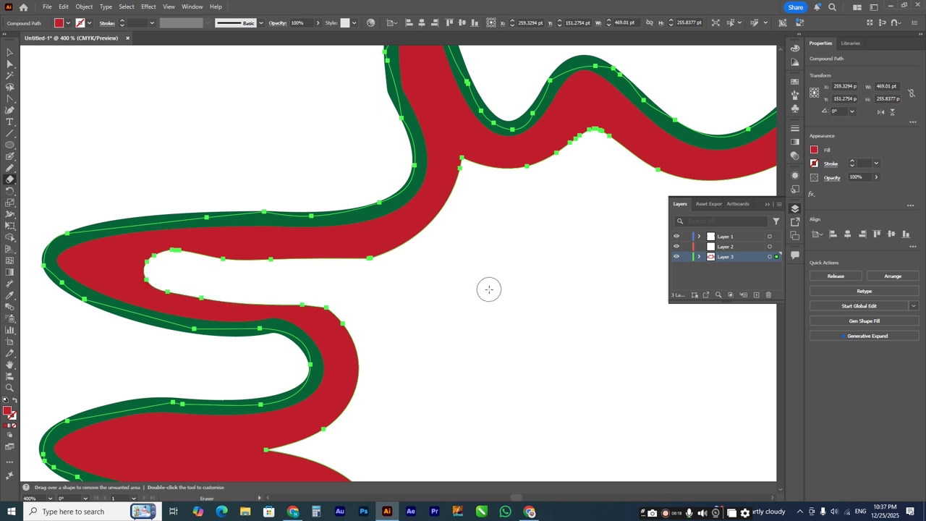
key(ctrl+1)
scroll(358, 271, up, 3)
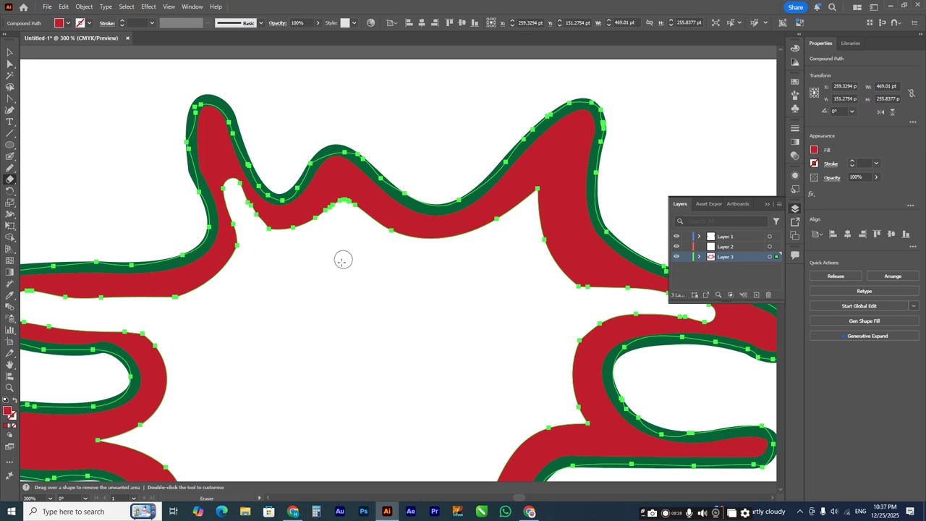
scroll(343, 259, down, 4)
scroll(323, 274, up, 3)
click(9, 54)
click(9, 157)
click(205, 262)
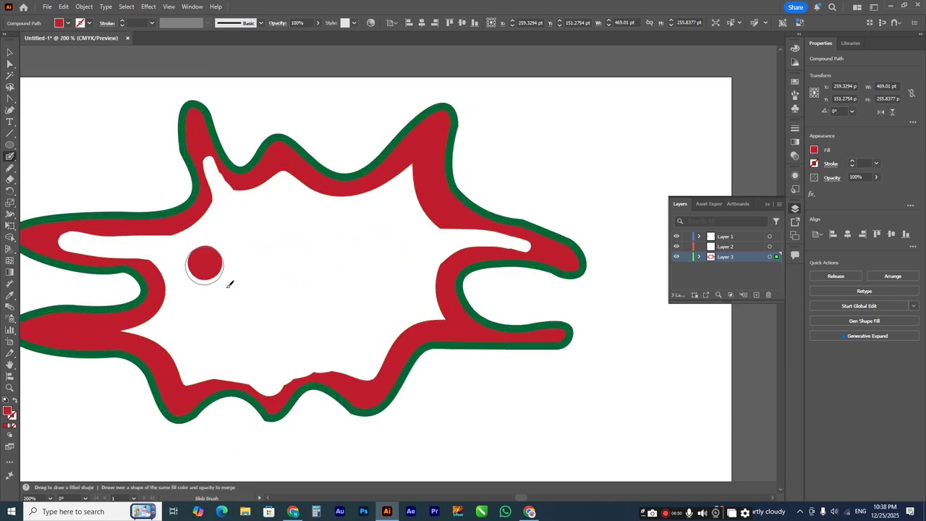
key(ctrl+z)
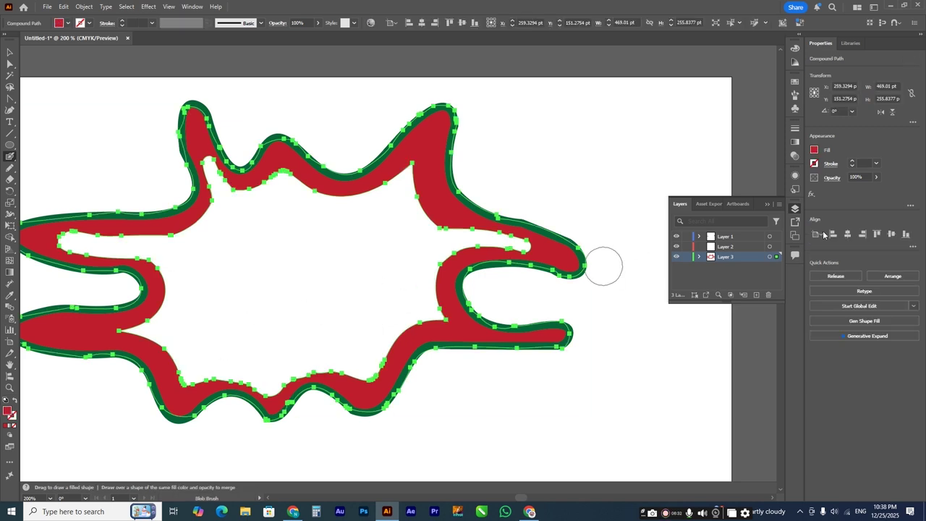
click(814, 152)
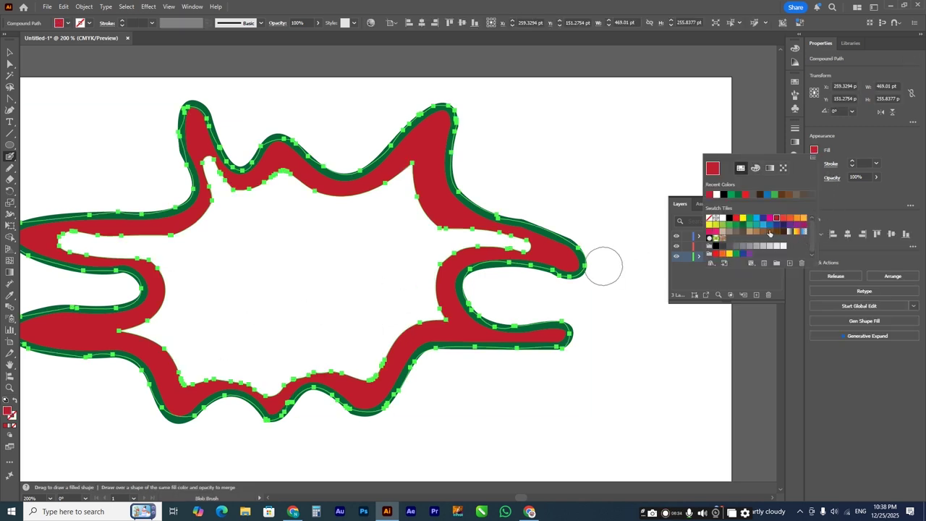
click(743, 225)
key(v)
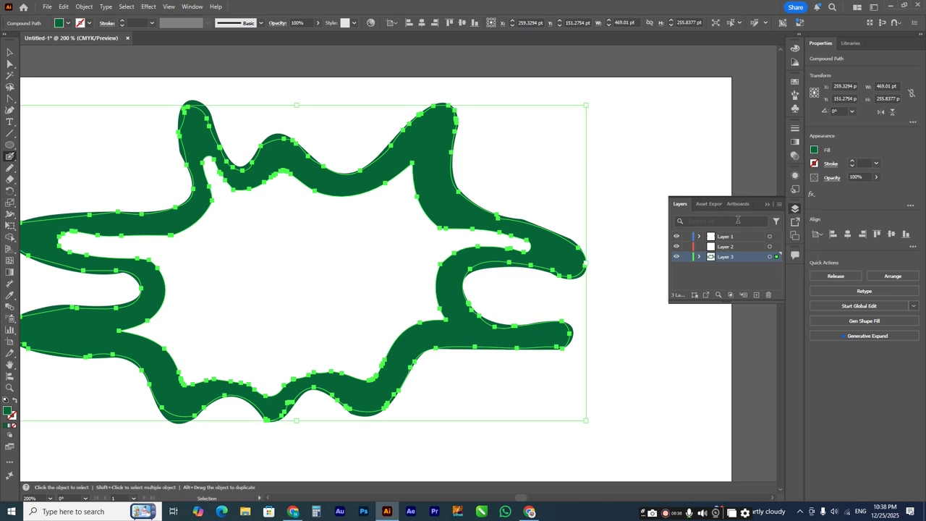
key(ctrl+z)
key(shift+b)
- Deselect the band, choose a green fill and paint three separate Blob Brush dots inside the shape
click(8, 52)
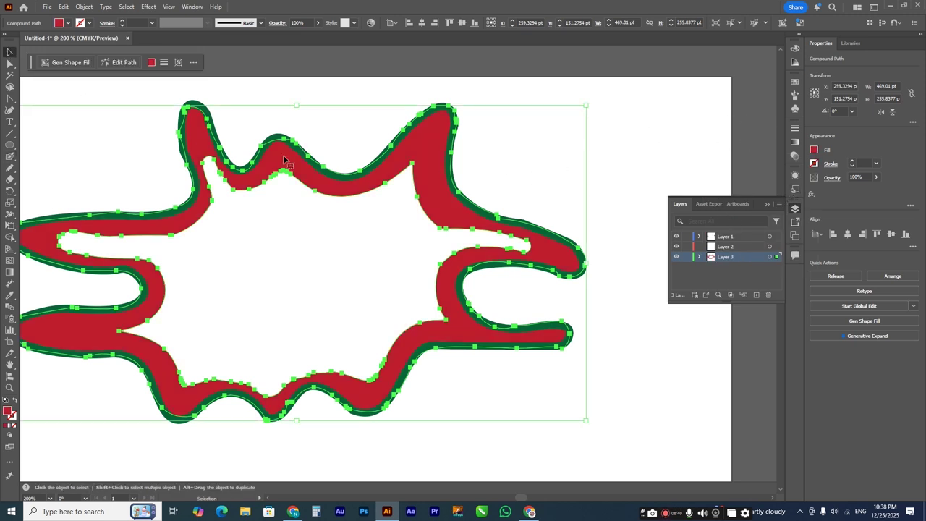
click(475, 145)
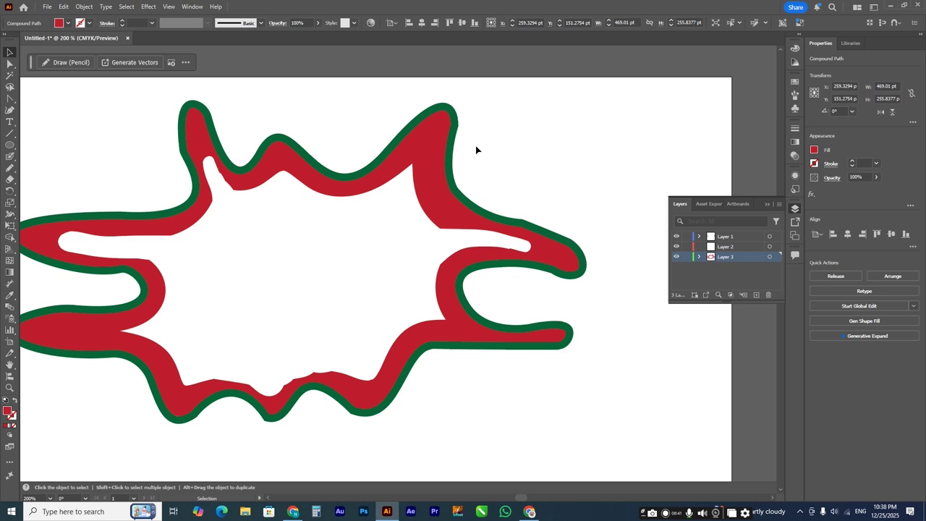
click(10, 155)
click(814, 150)
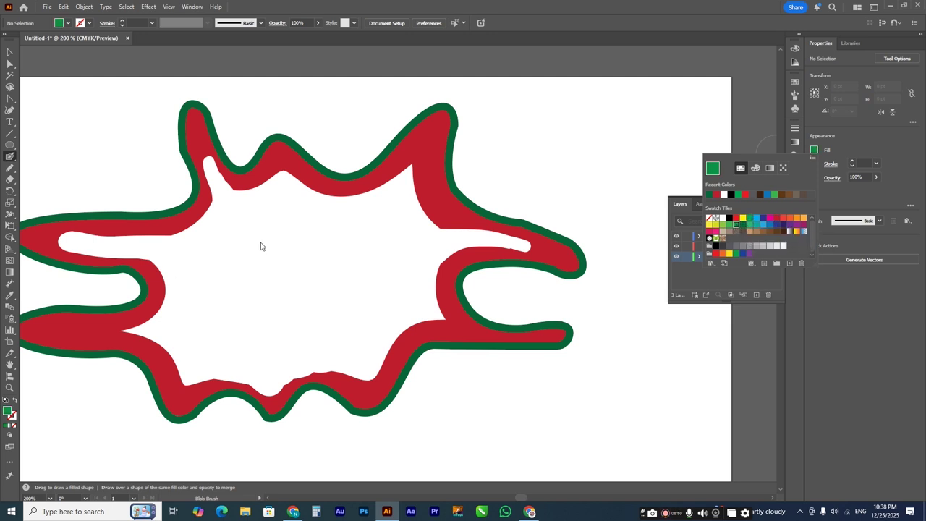
click(9, 159)
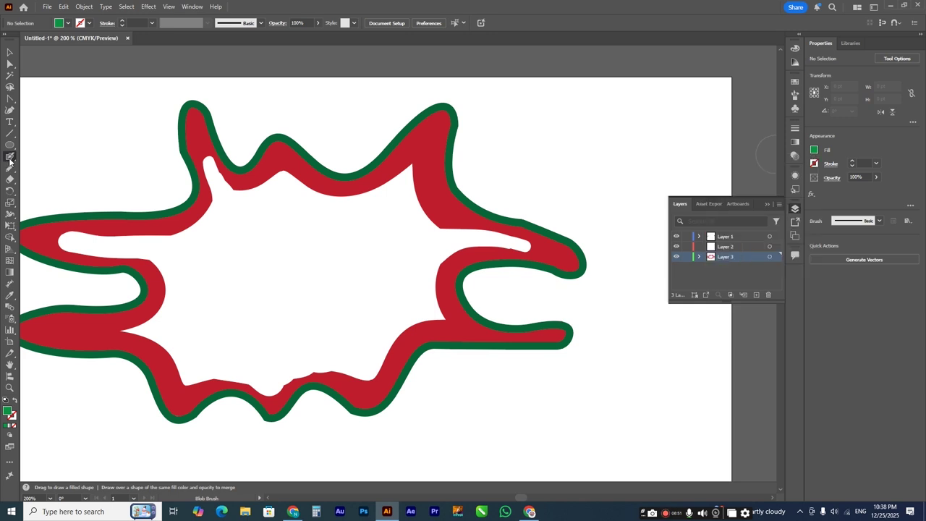
click(239, 234)
click(203, 318)
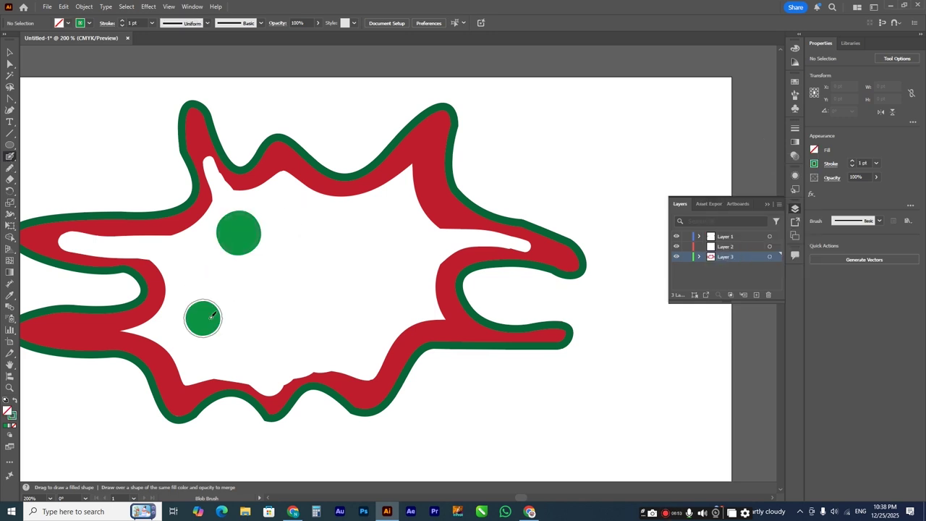
click(335, 328)
- Change the stroke colour to light green and paint four more Blob Brush dots inside the shape
click(813, 163)
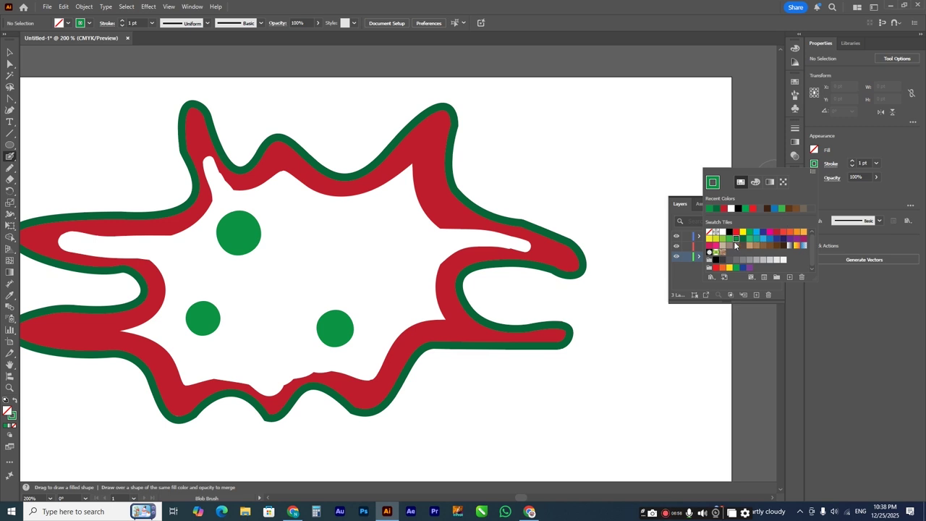
click(382, 229)
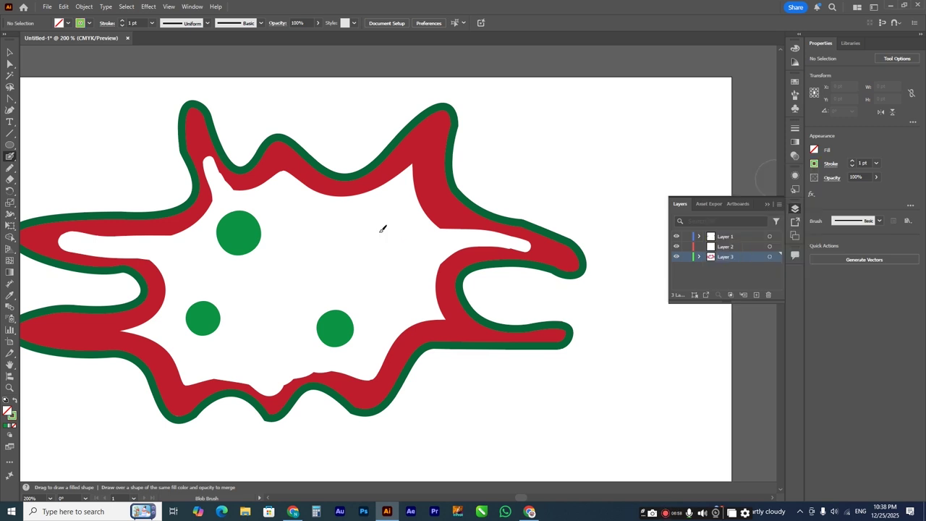
click(376, 230)
click(385, 283)
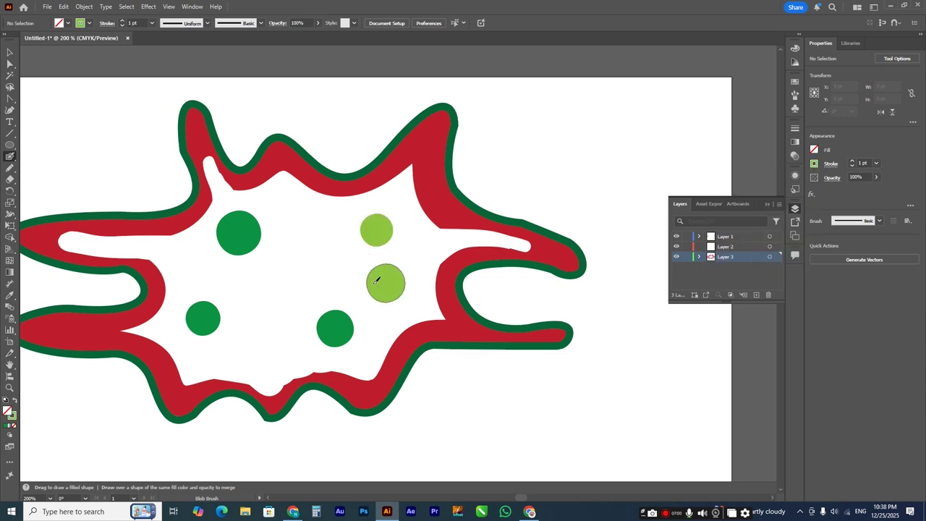
click(301, 274)
click(267, 333)
- Select the red band and touch up its uneven inner edge along the bottom bumps with the Eraser
scroll(296, 269, down, 3)
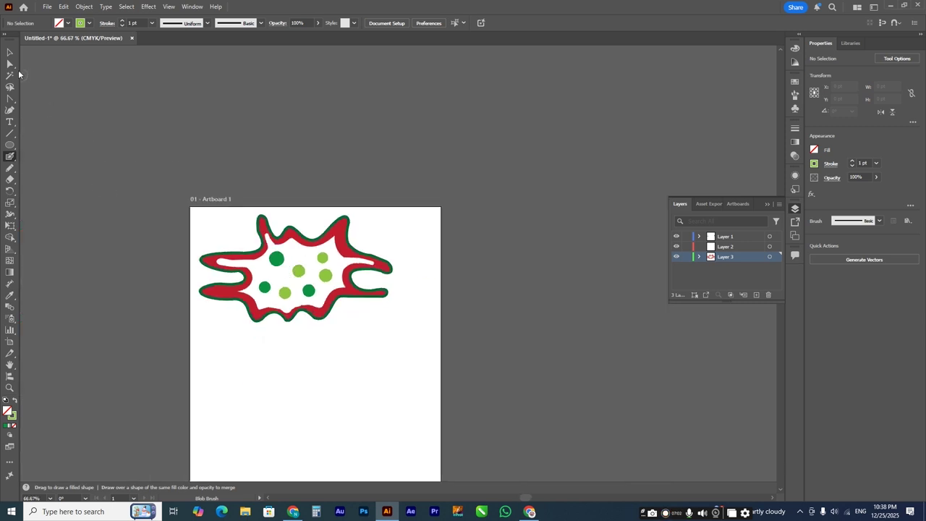
key(z)
drag(238, 228, 357, 242)
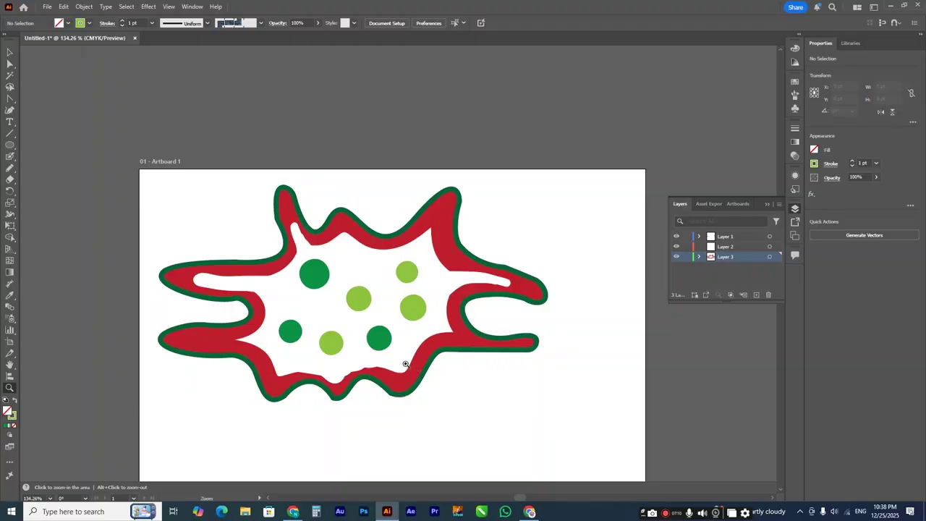
mouse_move(405, 365)
mouse_down()
mouse_move(473, 435)
mouse_move(436, 388)
mouse_up()
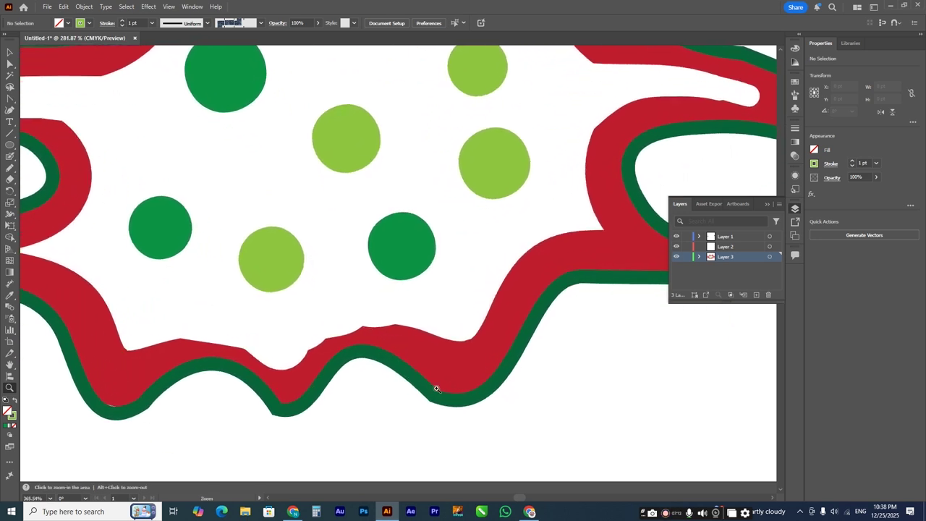
click(10, 51)
click(471, 351)
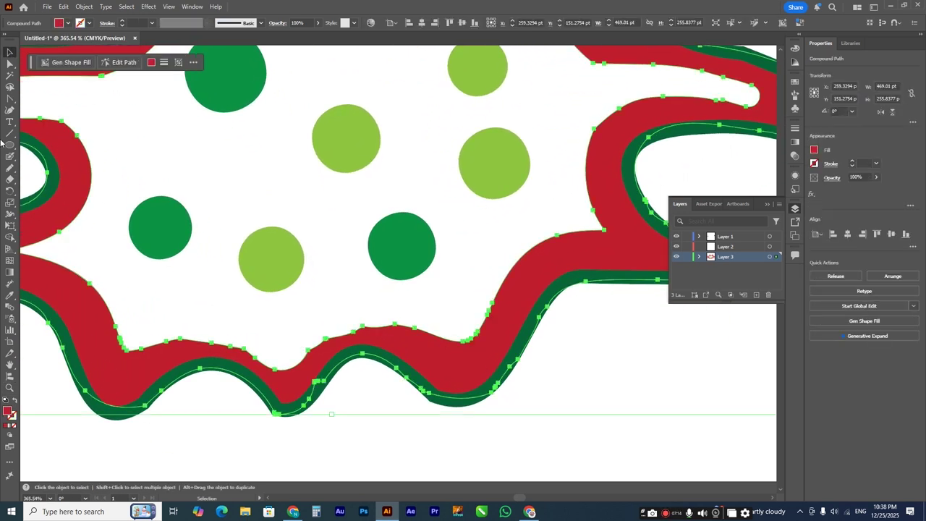
click(10, 180)
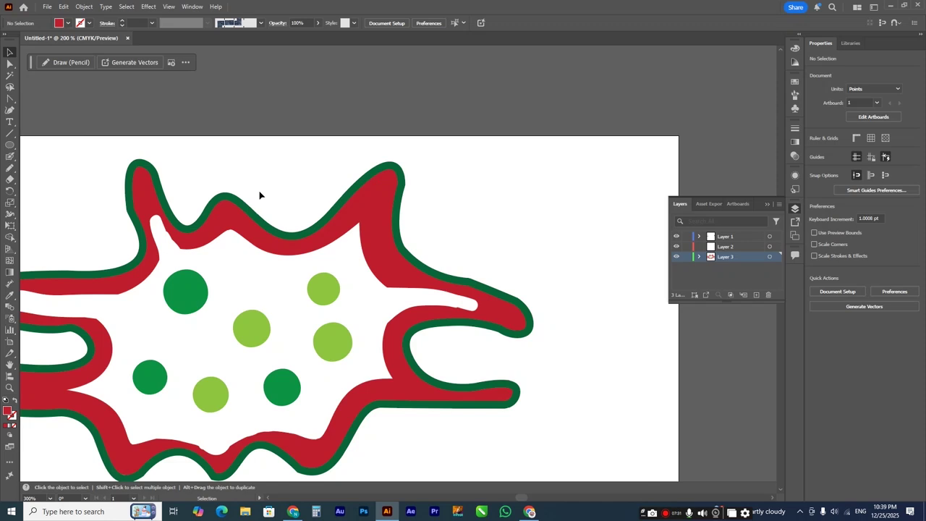
- Select the whole spiky artwork with its dots and move it off the artboard to its left side
scroll(257, 194, down, 4)
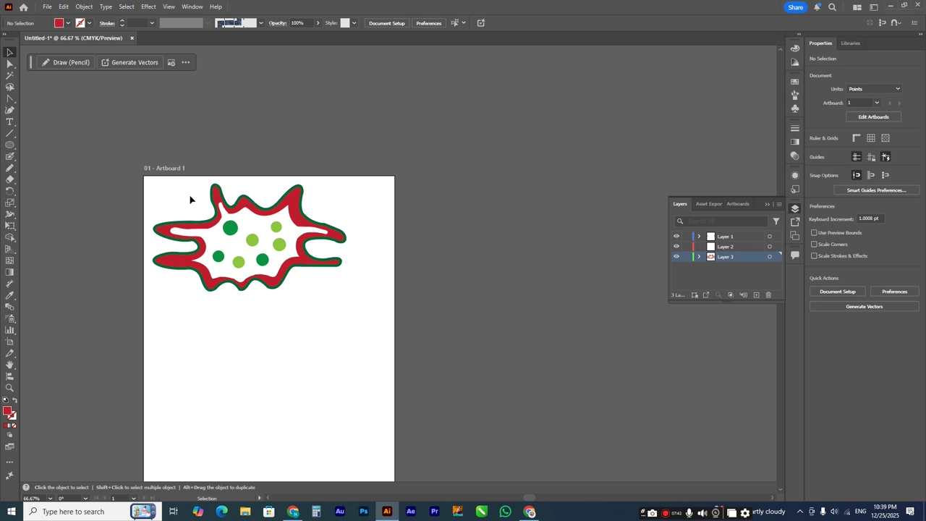
key(ctrl+a)
key(ctrl+minus)
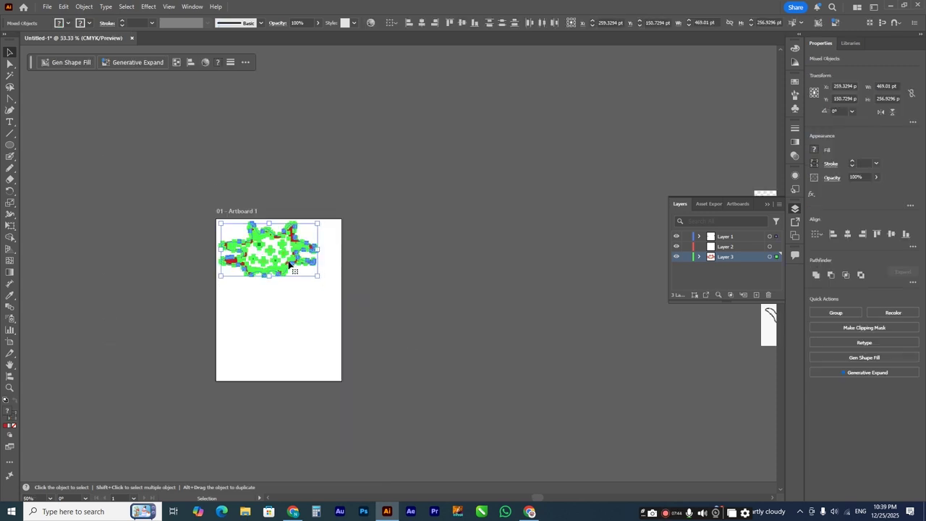
drag(271, 254, 142, 232)
key(ctrl+minus)
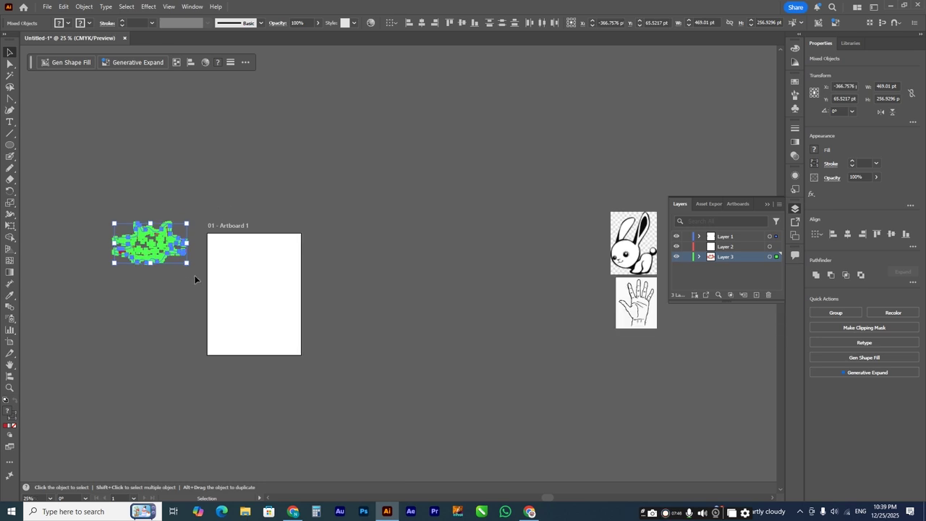
- Move the bunny image from the pasteboard onto the upper-left part of the artboard
drag(613, 254, 224, 245)
key(ctrl+plus)
scroll(253, 268, up, 1)
scroll(233, 249, up, 2)
scroll(232, 251, down, 1)
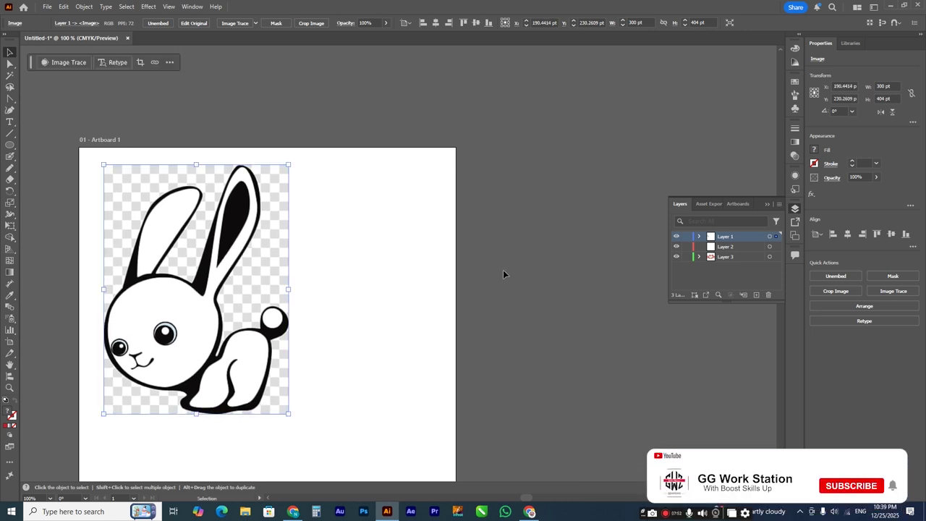
- Image Trace the bunny, expand the tracing into vector paths and reposition it on the upper part of the artboard
drag(219, 279, 211, 271)
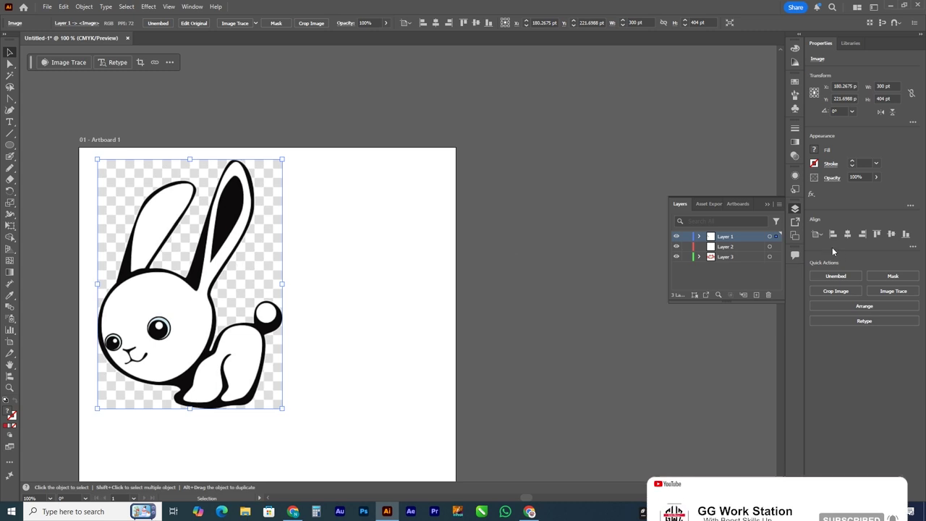
click(893, 291)
click(863, 321)
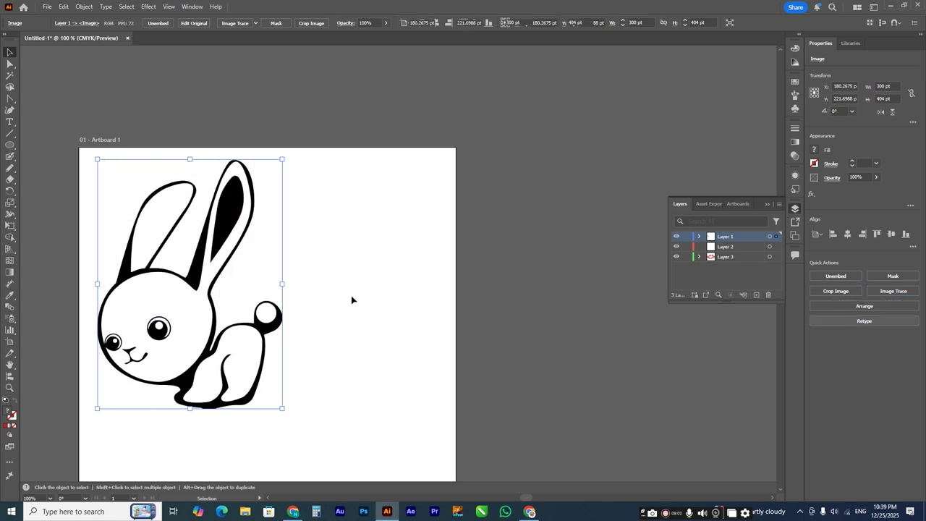
drag(209, 229, 283, 225)
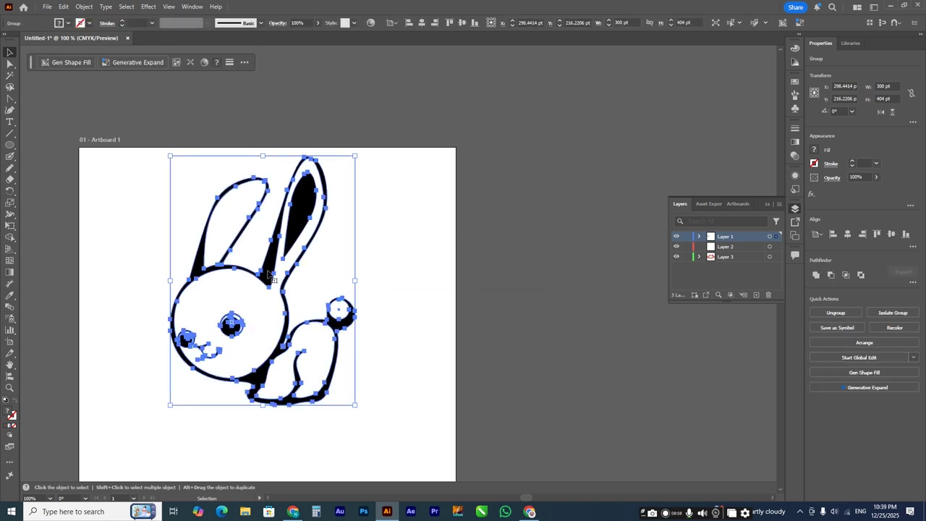
drag(249, 275, 217, 287)
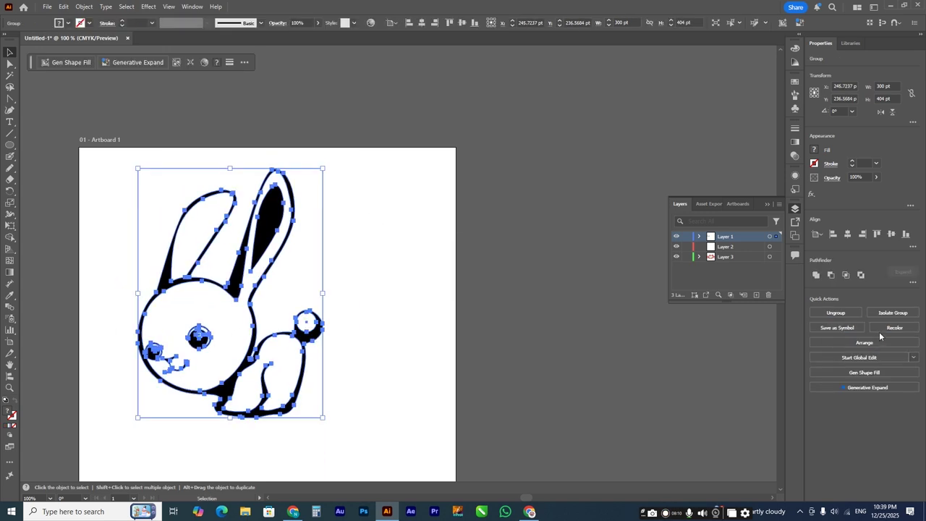
- Ungroup the traced bunny artwork to separate its pieces, leaving nothing selected
click(838, 313)
click(341, 331)
key(ctrl+a)
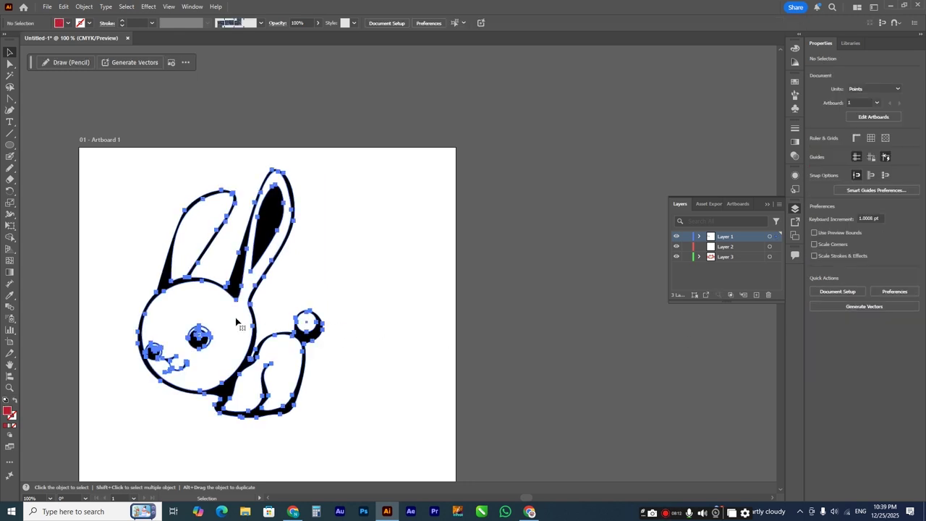
click(835, 313)
click(595, 369)
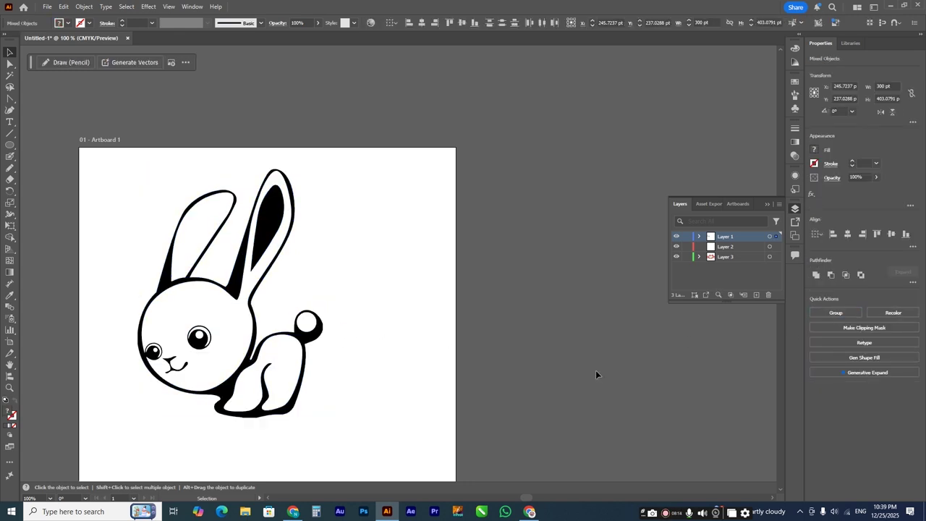
- Move the bunny off the artboard to its right side and delete the white background shapes left behind
drag(272, 187, 607, 176)
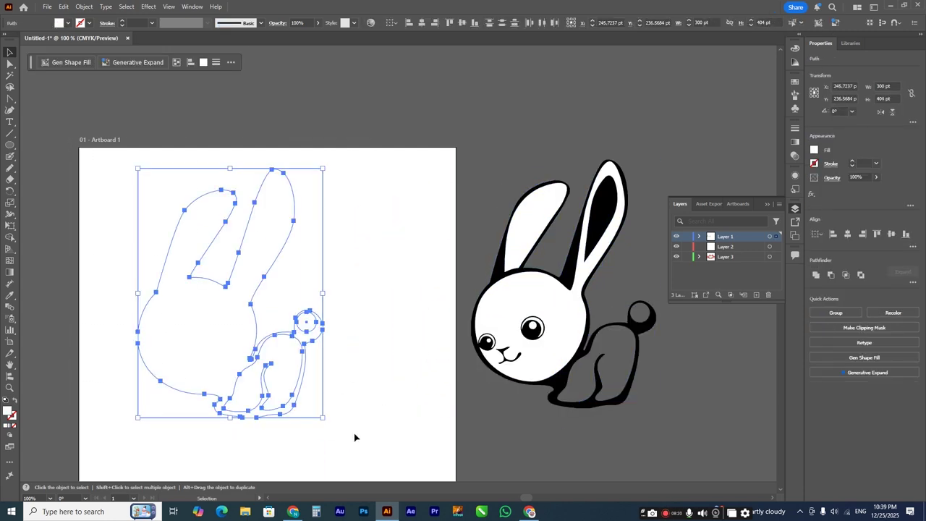
scroll(238, 241, down, 3)
scroll(322, 232, up, 2)
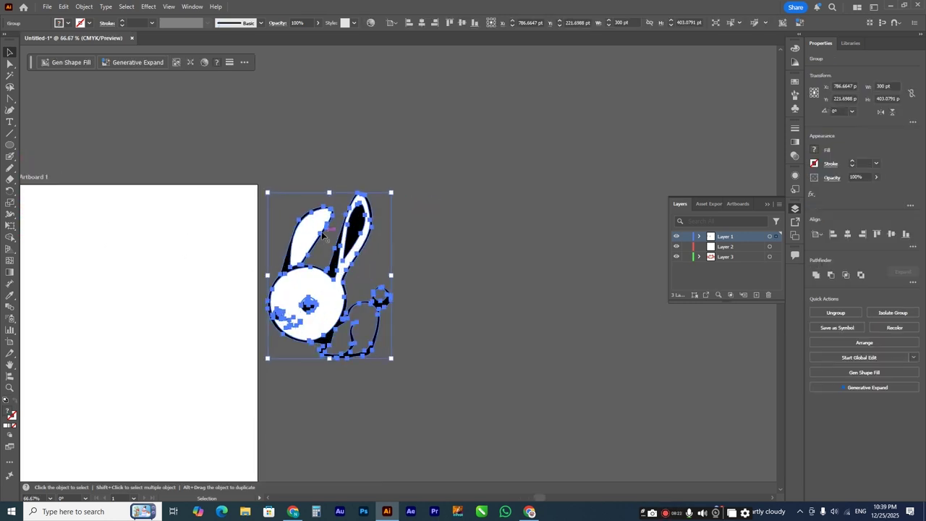
- Ungroup the bunny artwork and delete the white fills of both ears and the head
scroll(327, 243, up, 1)
click(835, 312)
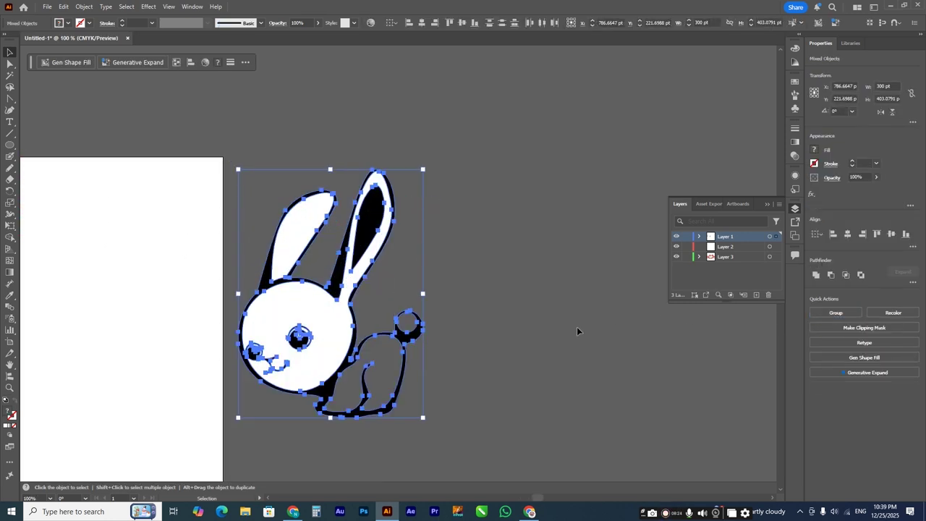
click(577, 326)
click(317, 241)
drag(317, 241, 444, 208)
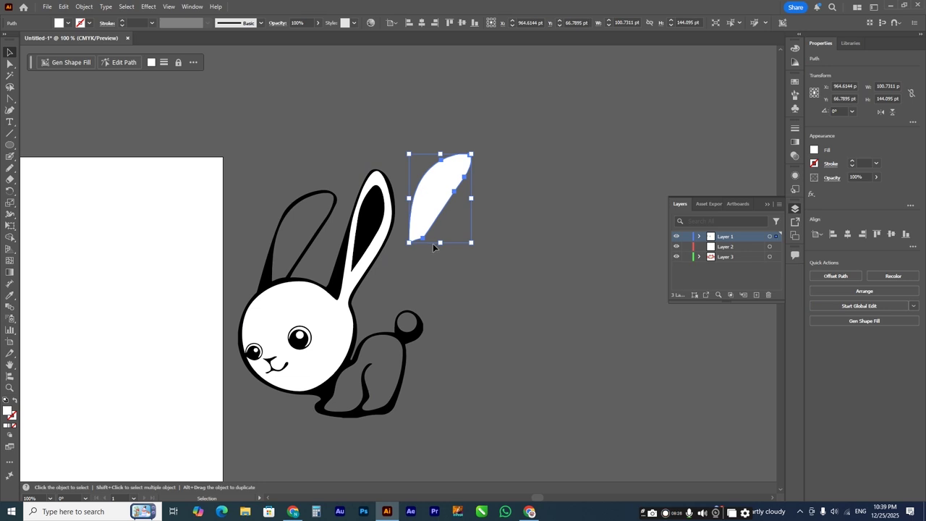
key(Delete)
drag(391, 187, 492, 160)
key(Delete)
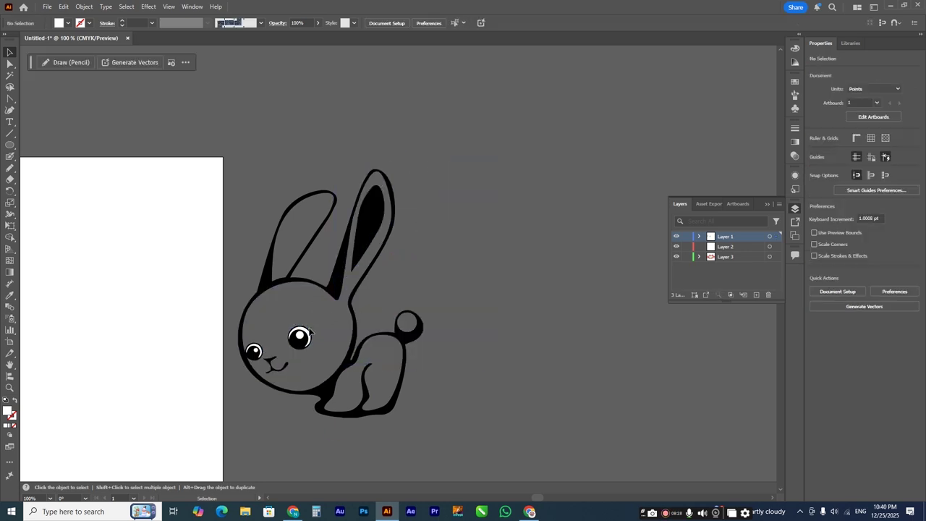
- Delete the white crescents and highlight circles from both of the bunny's eyes
scroll(311, 332, up, 3)
drag(308, 329, 348, 277)
key(Delete)
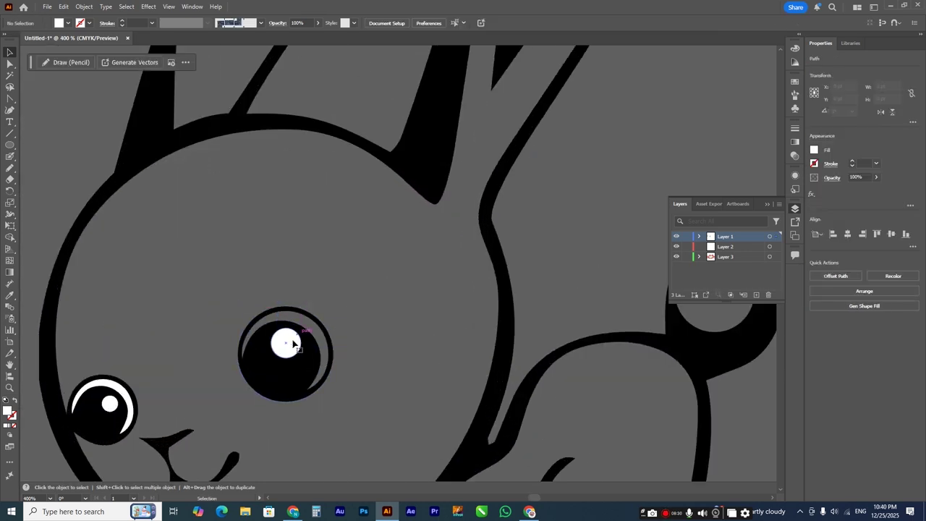
click(293, 344)
key(Delete)
click(128, 400)
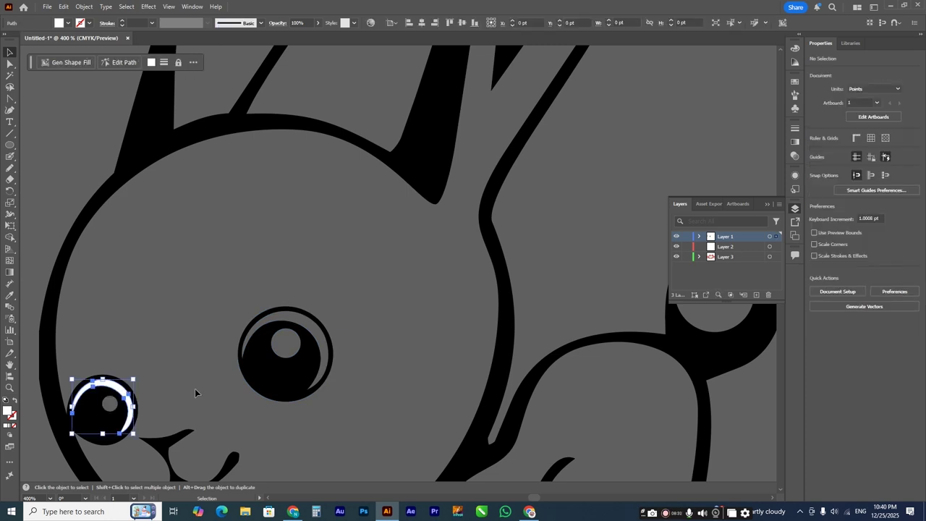
key(Delete)
- Group all the remaining black bunny linework and move it back onto the artboard
scroll(191, 303, down, 3)
scroll(293, 335, up, 1)
scroll(395, 329, down, 2)
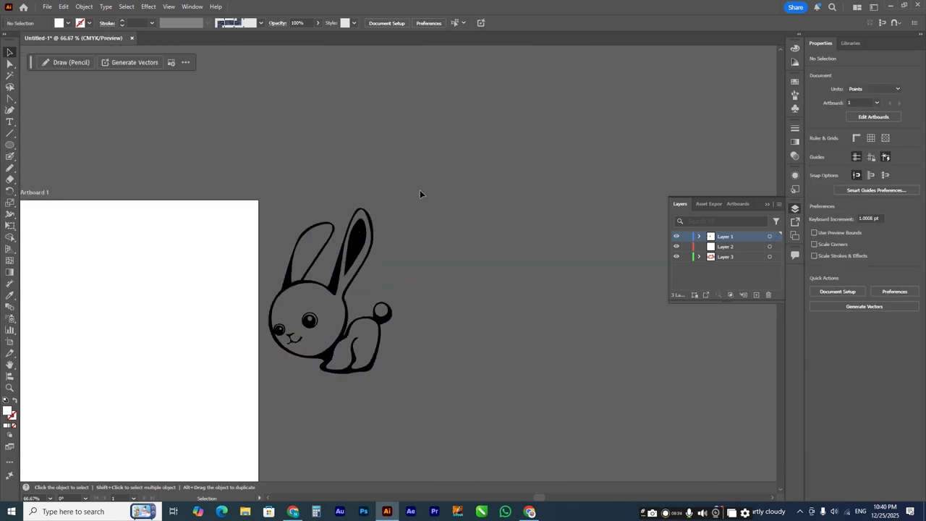
key(ctrl+a)
key(ctrl+g)
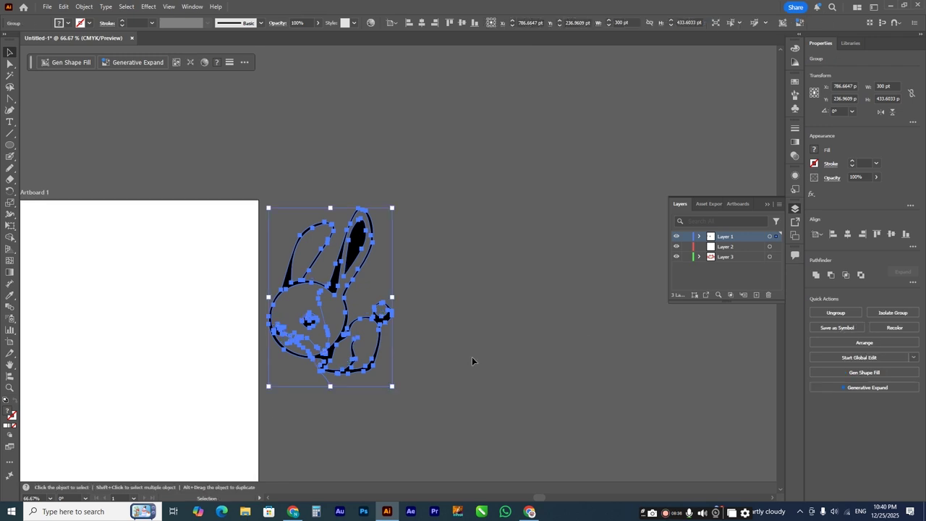
scroll(471, 357, down, 2)
drag(399, 318, 321, 332)
scroll(318, 334, up, 3)
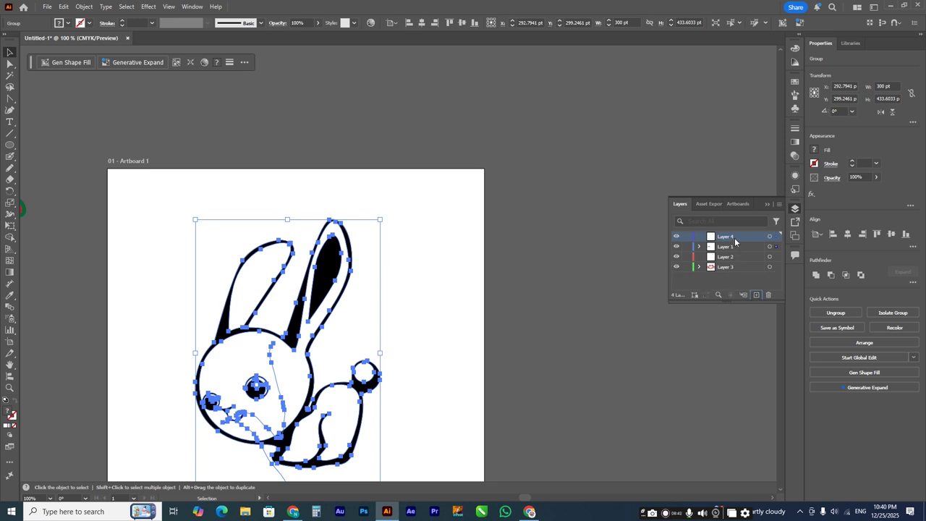
- Create a new layer, place it below Layer 3, and activate the Blob Brush with nothing selected
drag(740, 240, 759, 282)
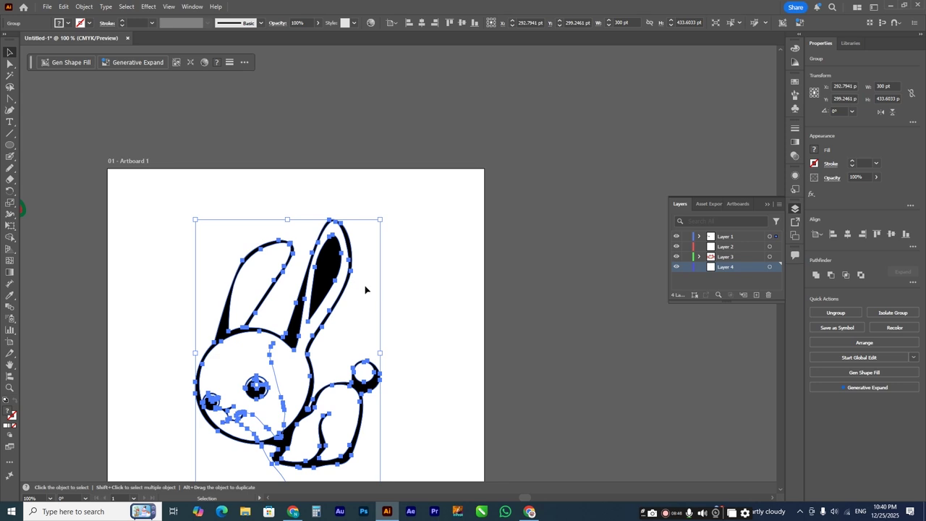
scroll(335, 293, up, 2)
scroll(384, 267, down, 1)
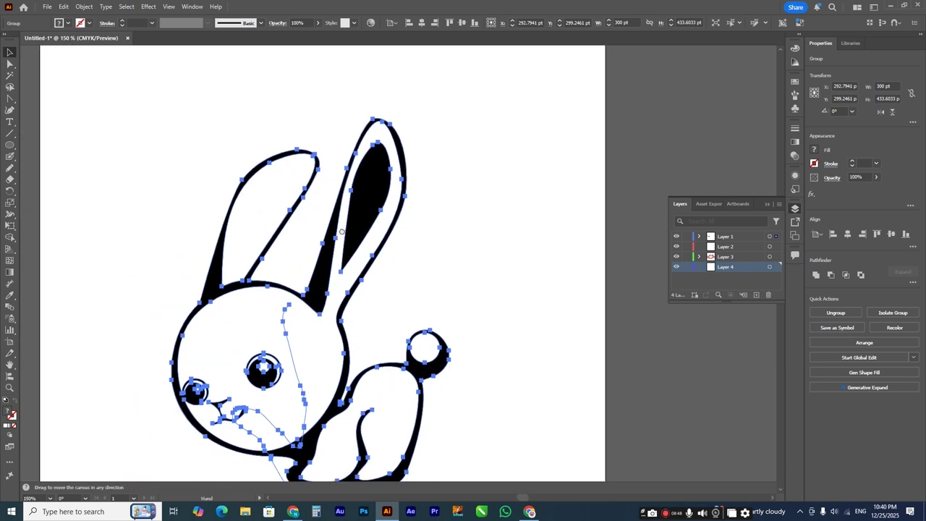
click(11, 156)
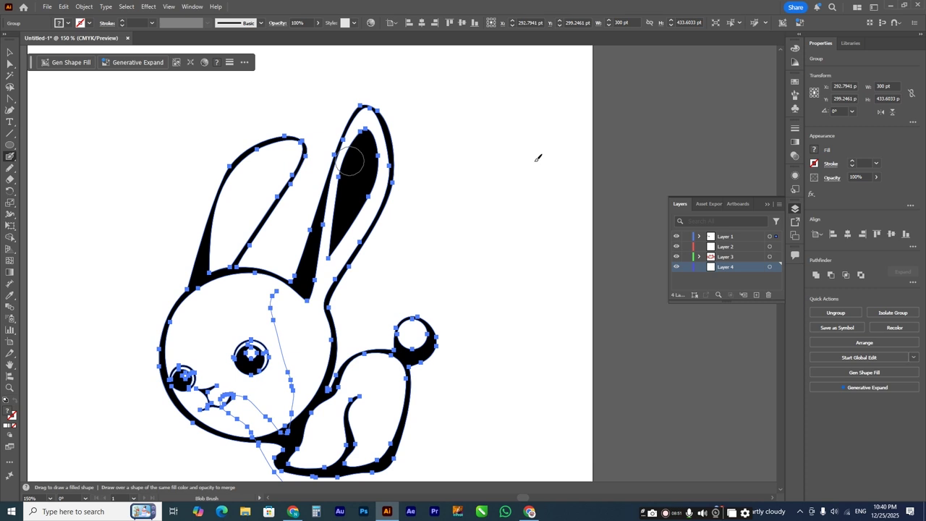
ctrl+click(87, 142)
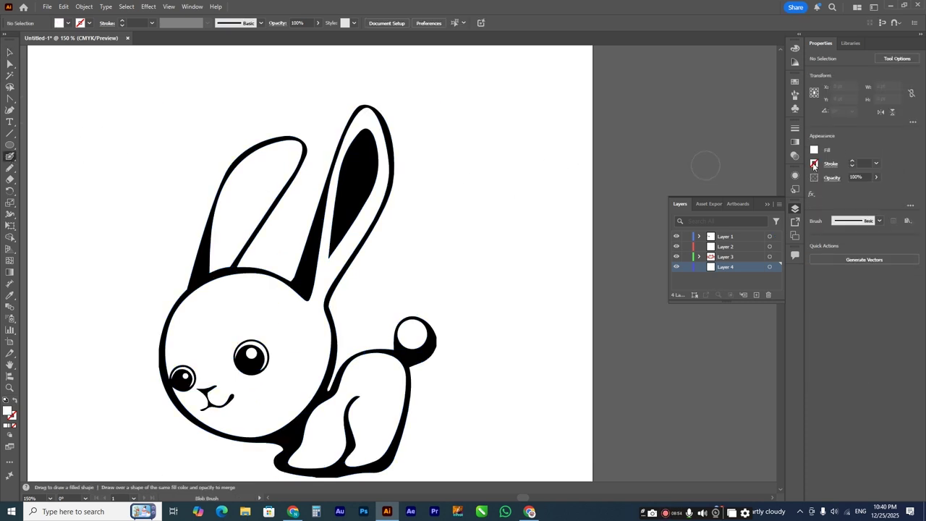
- Set the stroke colour to dark blue and paint the bunny's left ear with the Blob Brush
click(814, 164)
click(775, 238)
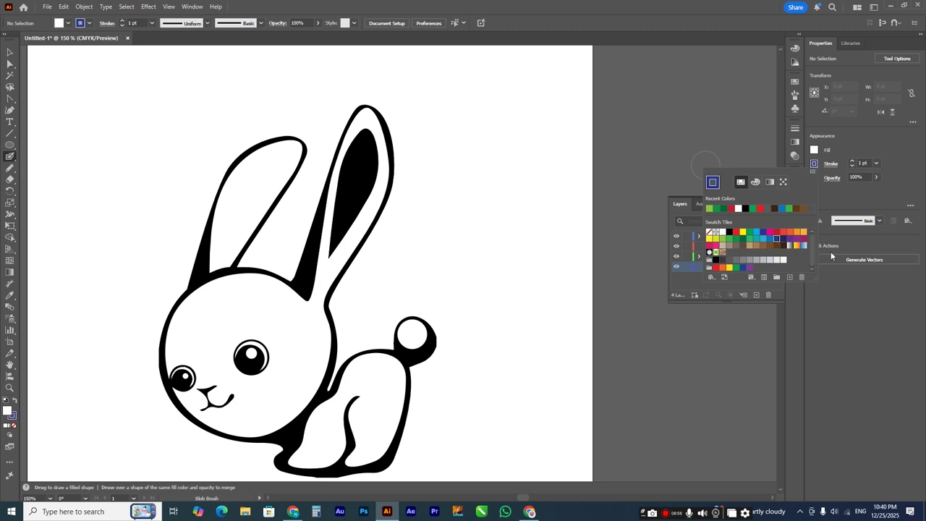
click(815, 164)
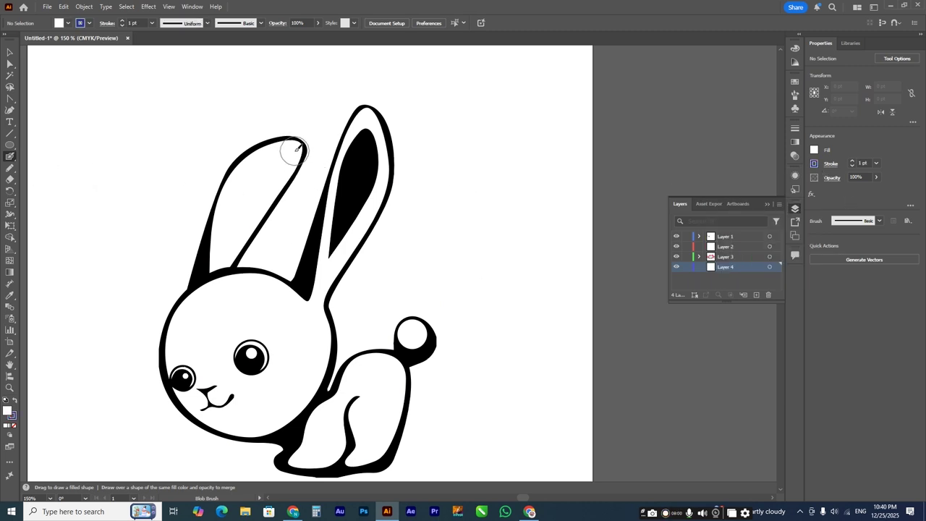
mouse_move(296, 148)
mouse_down()
mouse_move(272, 152)
mouse_move(252, 172)
mouse_move(222, 243)
mouse_up()
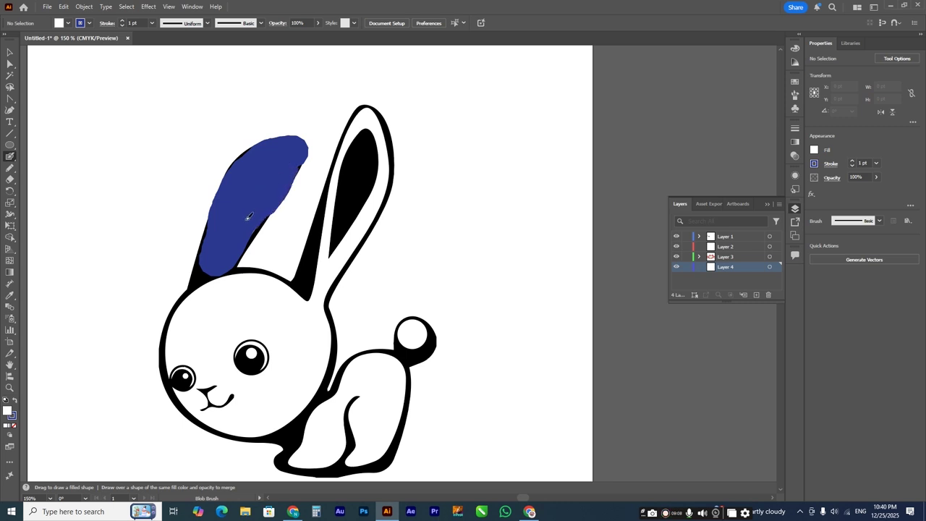
drag(248, 216, 236, 226)
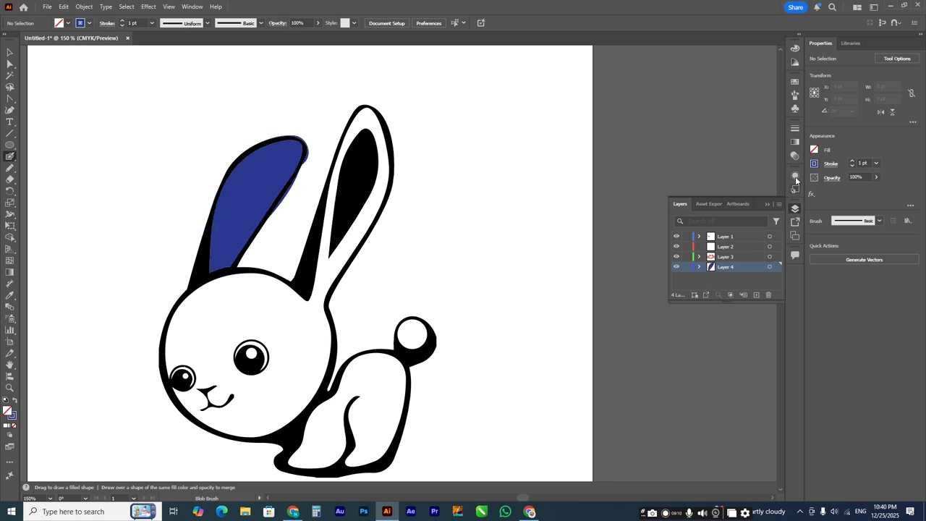
- Change the stroke colour to green and paint the bunny's right ear around its black centre with the Blob Brush
click(814, 165)
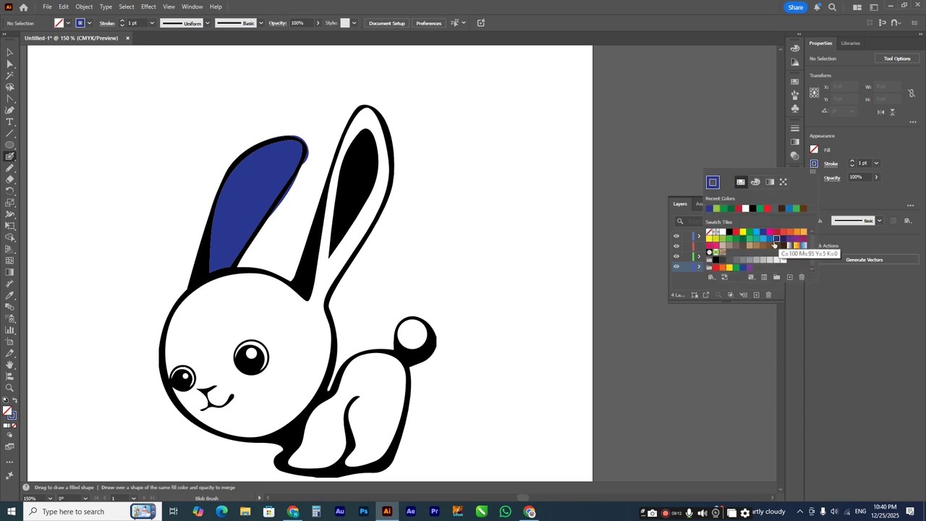
click(737, 241)
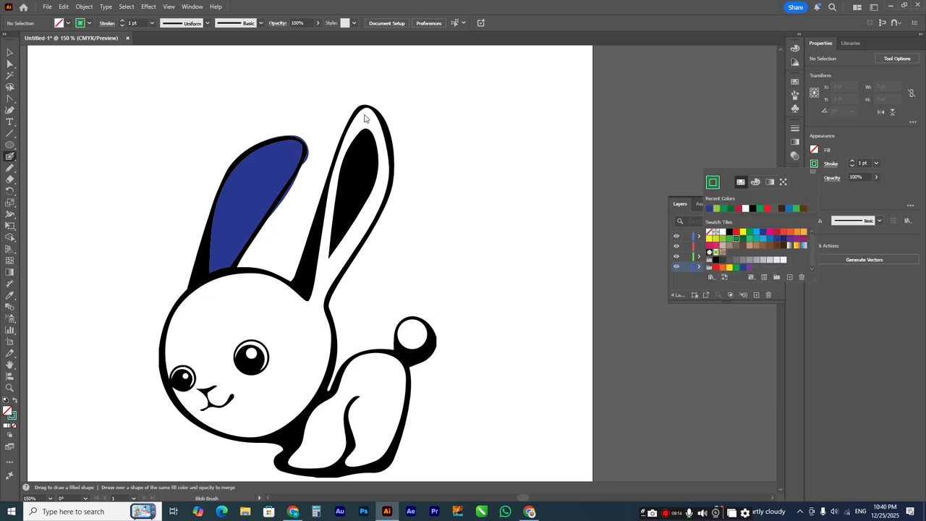
click(11, 158)
mouse_move(368, 115)
mouse_down()
mouse_move(349, 151)
mouse_move(329, 257)
mouse_up()
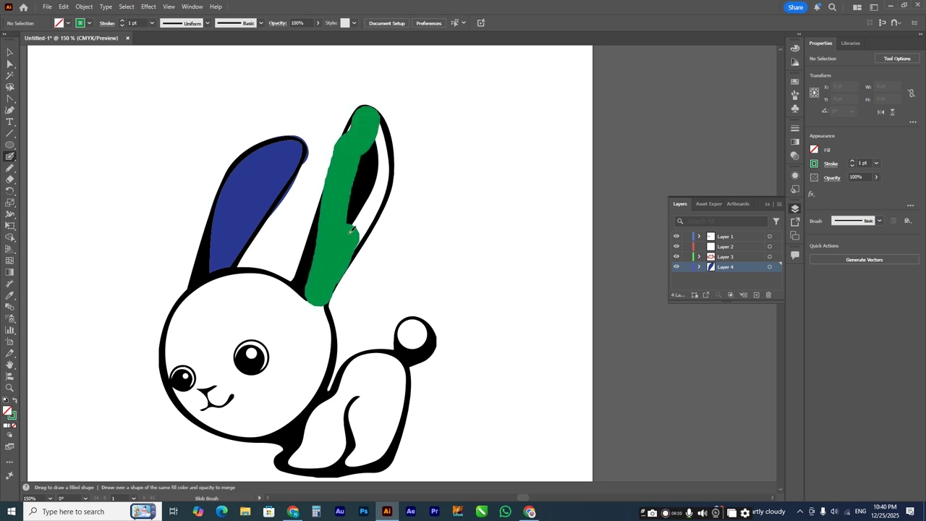
drag(365, 209, 377, 176)
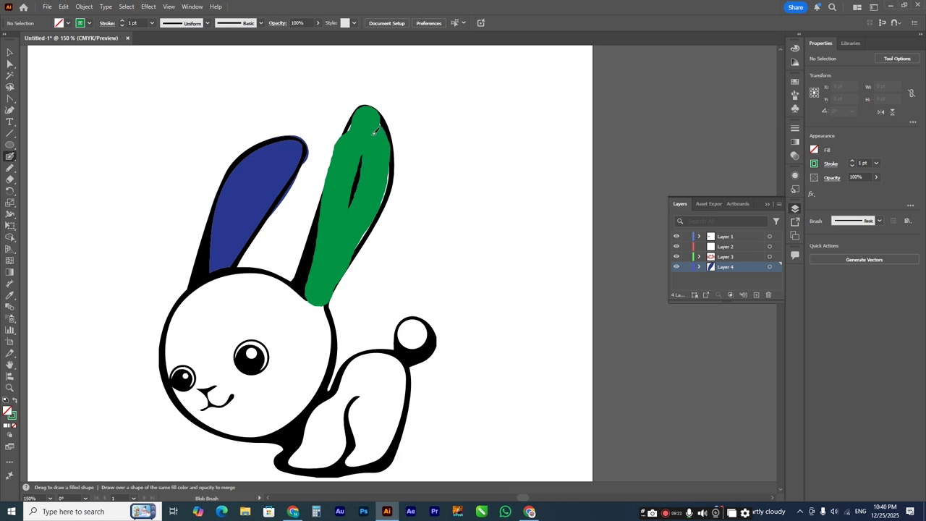
key(ctrl+z)
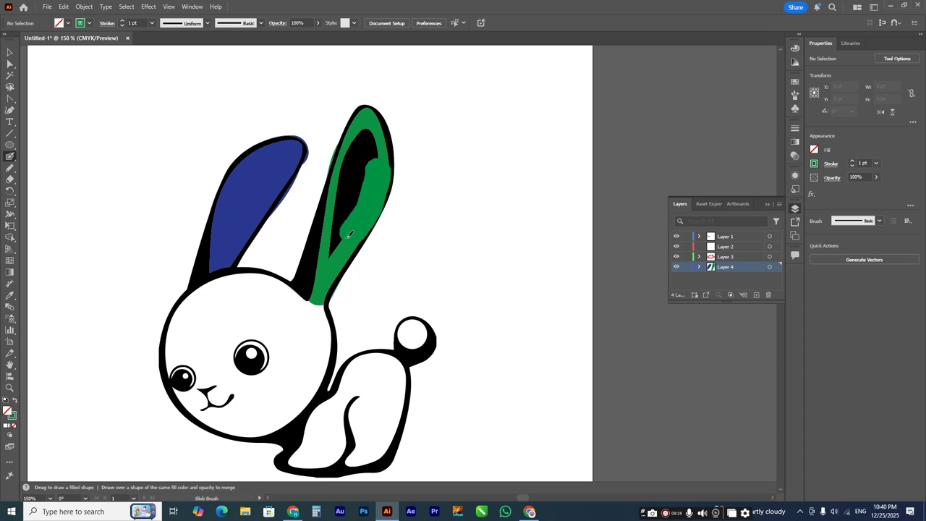
key(ctrl+z)
- Change the stroke colour to dark brown and paint the bunny's whole head with the Blob Brush, working from its outline inward
scroll(360, 253, down, 3)
scroll(324, 296, up, 4)
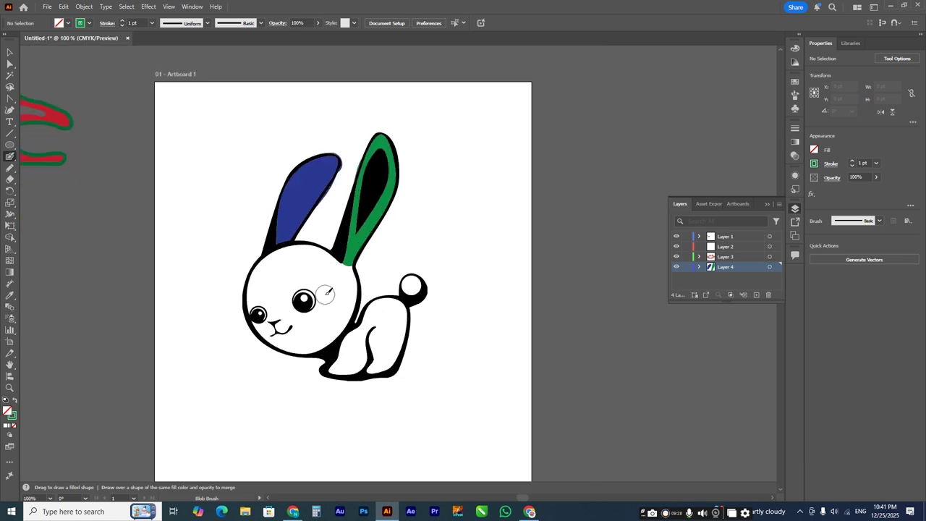
click(815, 163)
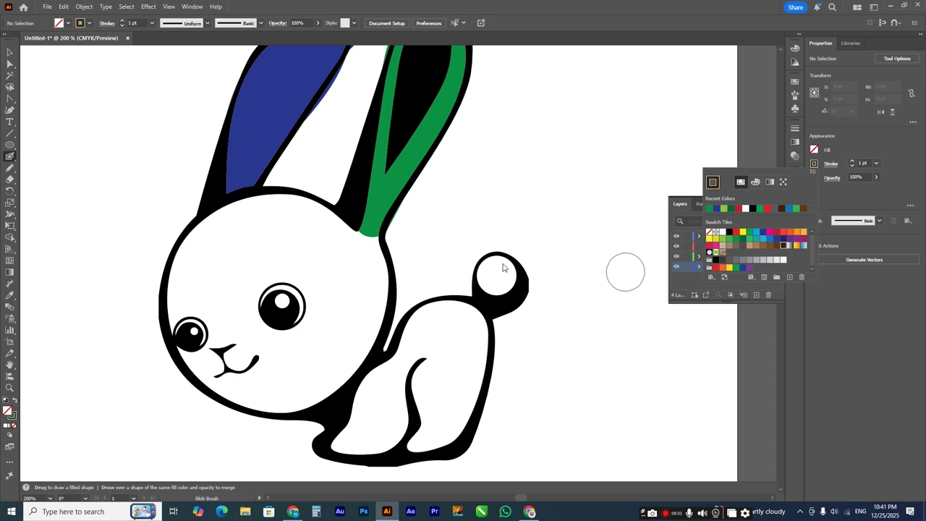
click(315, 225)
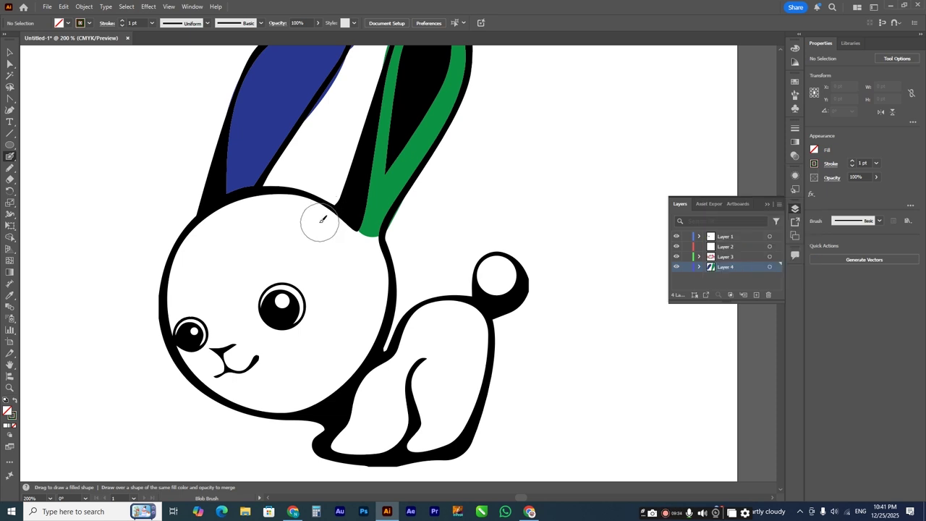
click(316, 222)
mouse_move(297, 207)
mouse_down()
mouse_move(217, 227)
mouse_move(201, 241)
mouse_move(185, 300)
mouse_up()
mouse_move(207, 365)
mouse_down()
mouse_move(237, 388)
mouse_move(288, 399)
mouse_move(323, 385)
mouse_move(360, 354)
mouse_move(379, 279)
mouse_up()
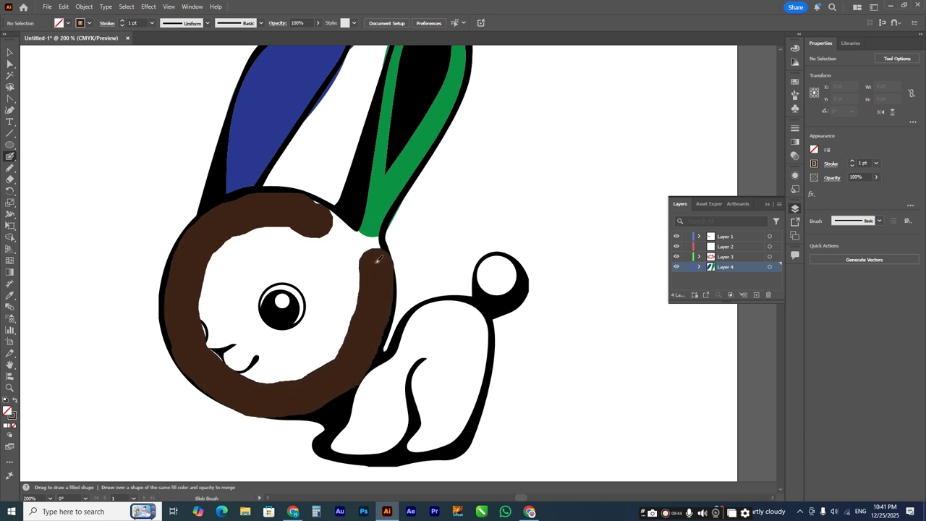
drag(366, 243, 343, 226)
mouse_move(247, 218)
mouse_down()
mouse_move(217, 253)
mouse_move(204, 328)
mouse_move(241, 365)
mouse_move(277, 381)
mouse_move(325, 364)
mouse_move(349, 330)
mouse_move(357, 282)
mouse_move(342, 256)
mouse_move(289, 235)
mouse_move(251, 240)
mouse_move(231, 268)
mouse_move(219, 311)
mouse_move(239, 344)
mouse_move(281, 361)
mouse_move(335, 332)
mouse_move(341, 288)
mouse_move(306, 260)
mouse_move(280, 254)
mouse_move(257, 267)
mouse_move(244, 302)
mouse_move(251, 332)
mouse_move(289, 334)
mouse_move(331, 315)
mouse_move(315, 279)
mouse_move(285, 275)
mouse_move(263, 302)
mouse_move(313, 297)
mouse_up()
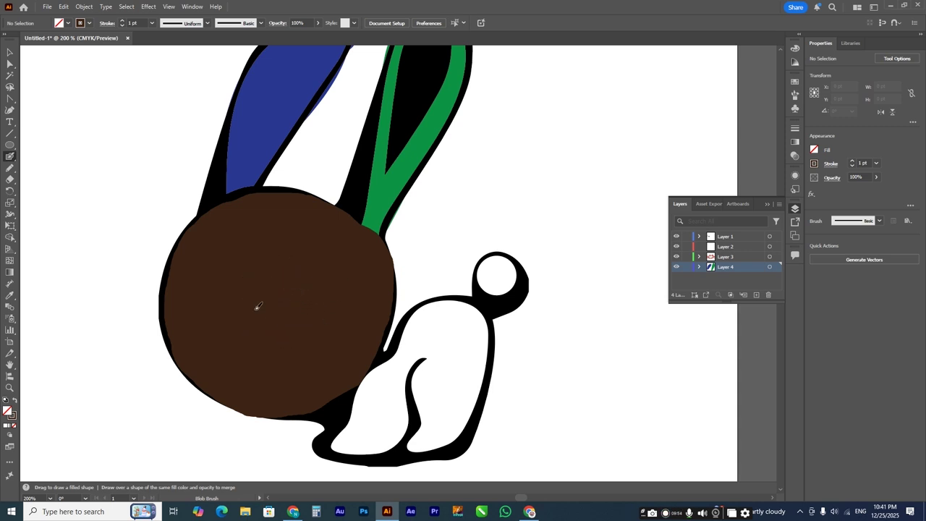
drag(239, 302, 240, 301)
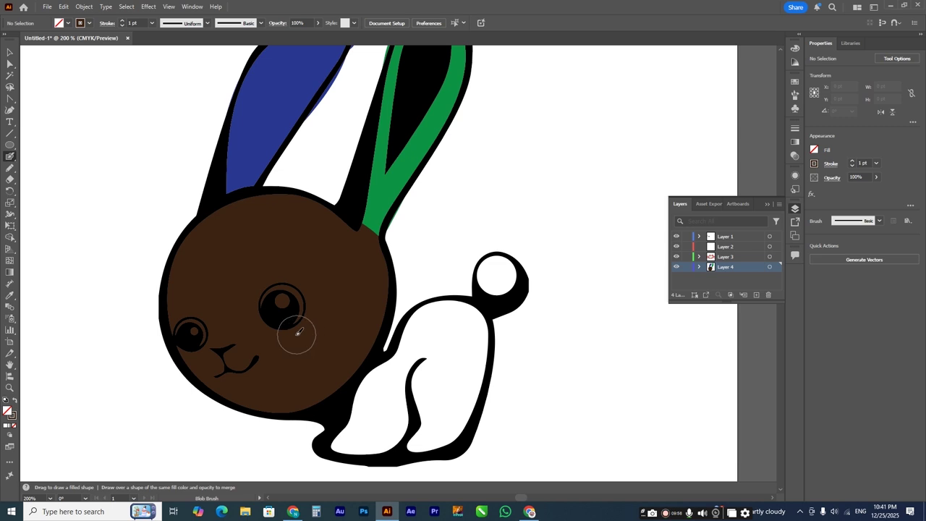
- Change the stroke colour to yellow and paint the highlight areas of the bunny's large eye with the Blob Brush
scroll(297, 334, up, 3)
scroll(245, 230, up, 2)
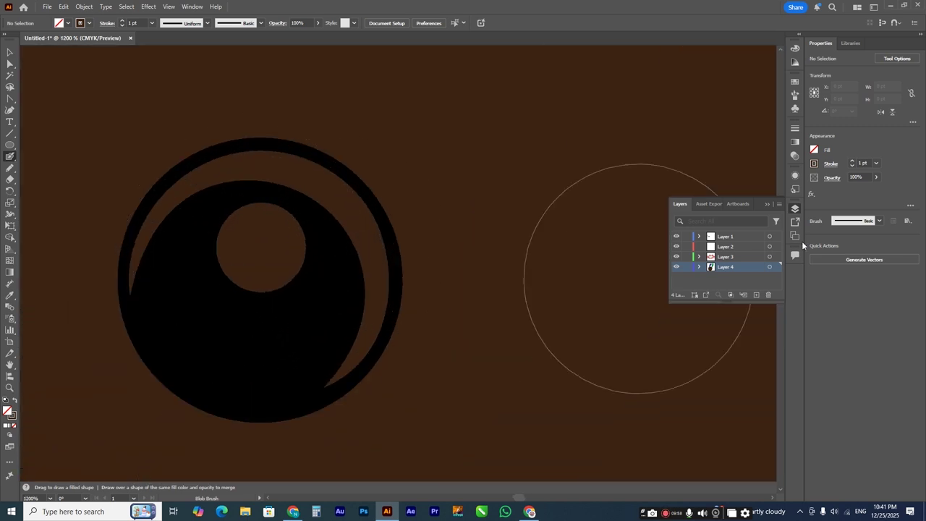
click(821, 164)
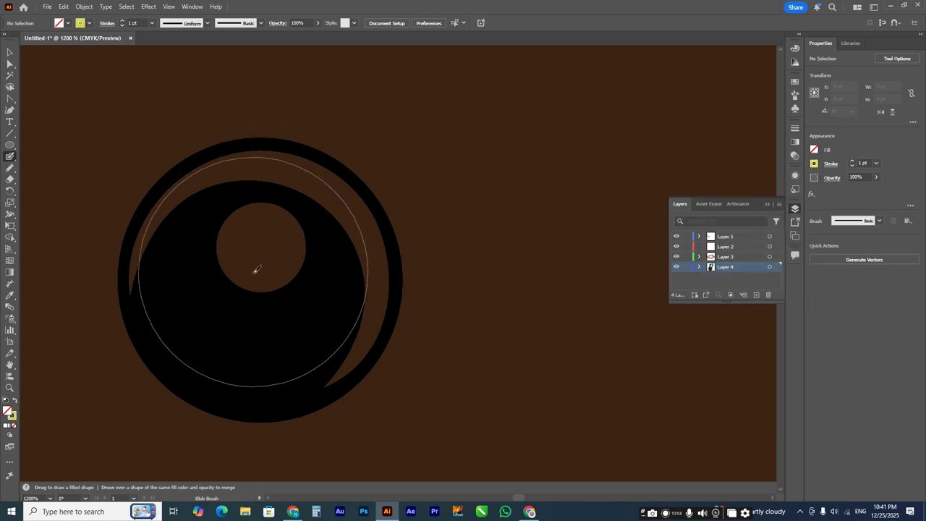
mouse_move(247, 263)
mouse_down()
mouse_move(273, 258)
mouse_move(289, 282)
mouse_up()
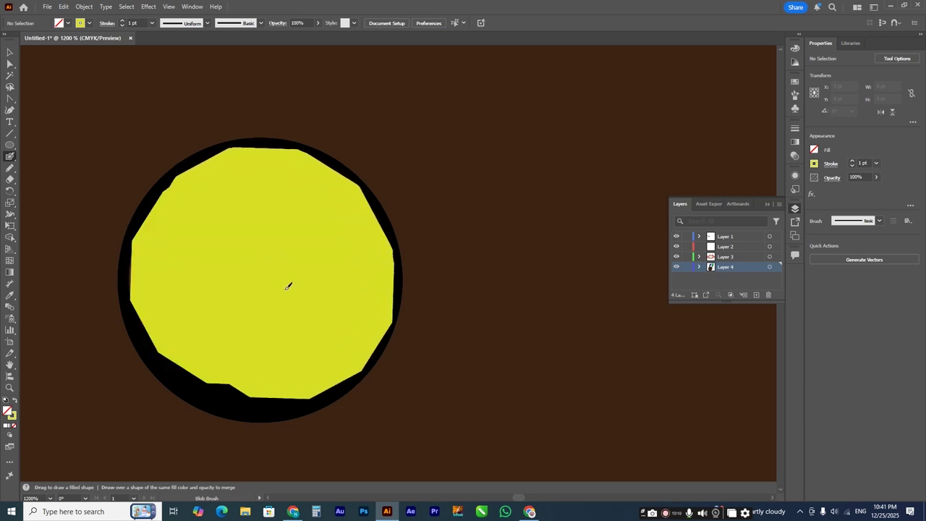
key(ctrl+z)
scroll(403, 292, down, 3)
scroll(242, 326, up, 2)
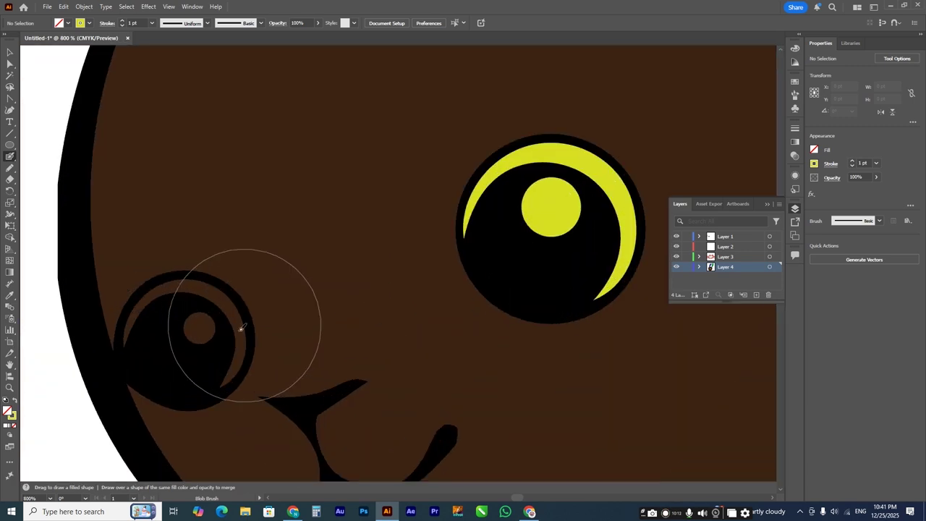
- Reduce the Blob Brush size and paint the highlight areas of the bunny's small eye yellow
scroll(195, 332, up, 2)
key(bracketleft)
key(bracketleft)
key(bracketleft)
key(bracketleft)
key(bracketleft)
key(bracketleft)
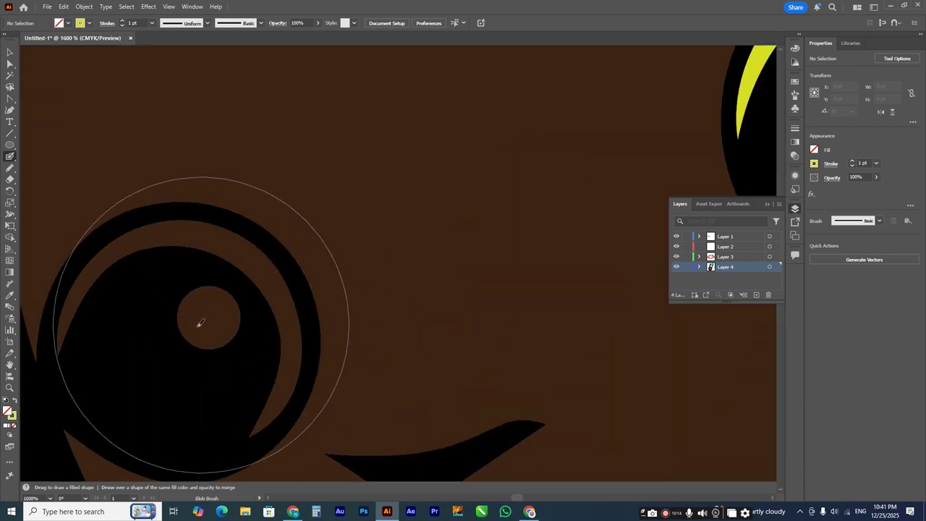
mouse_move(188, 327)
mouse_down()
mouse_move(174, 329)
mouse_move(190, 336)
mouse_up()
- Change the stroke colour to red and paint the bunny's round tail with the Blob Brush
scroll(191, 336, down, 6)
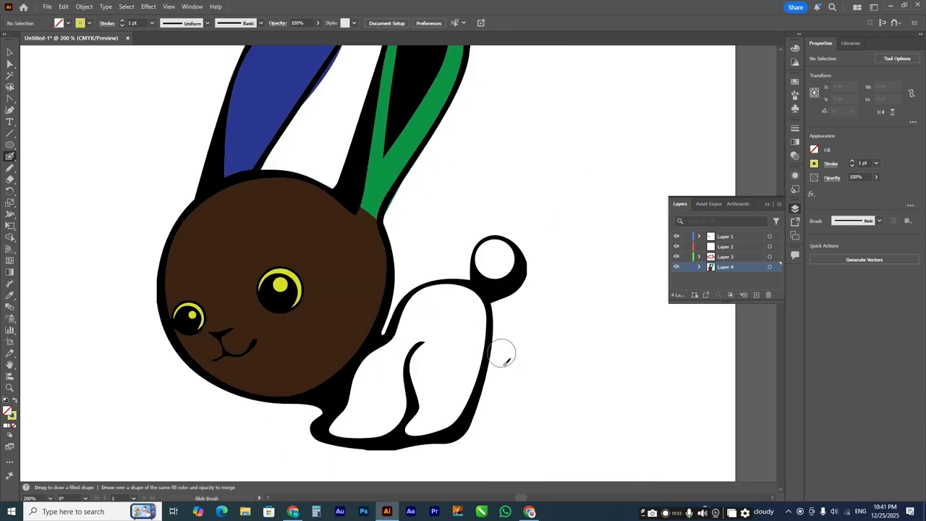
scroll(499, 413, down, 1)
scroll(486, 399, up, 3)
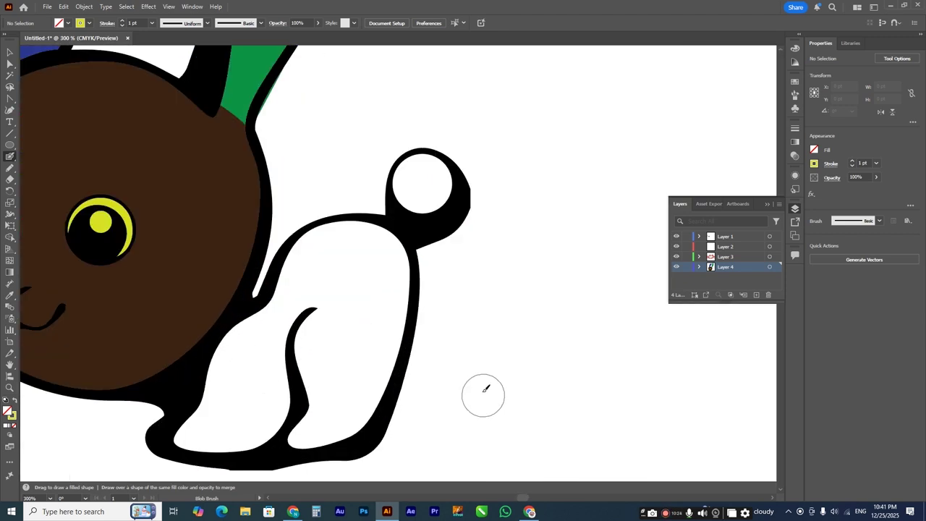
click(814, 164)
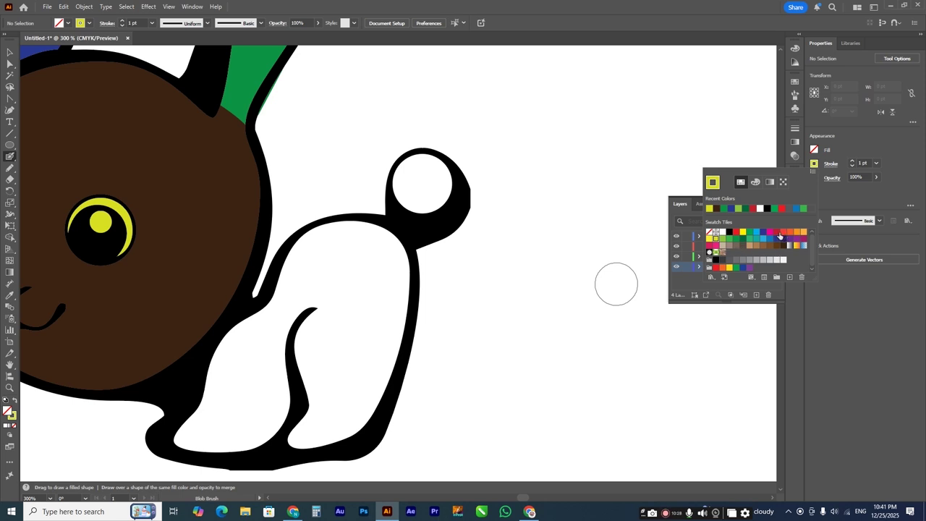
click(418, 178)
drag(424, 170, 436, 194)
key(ctrl+z)
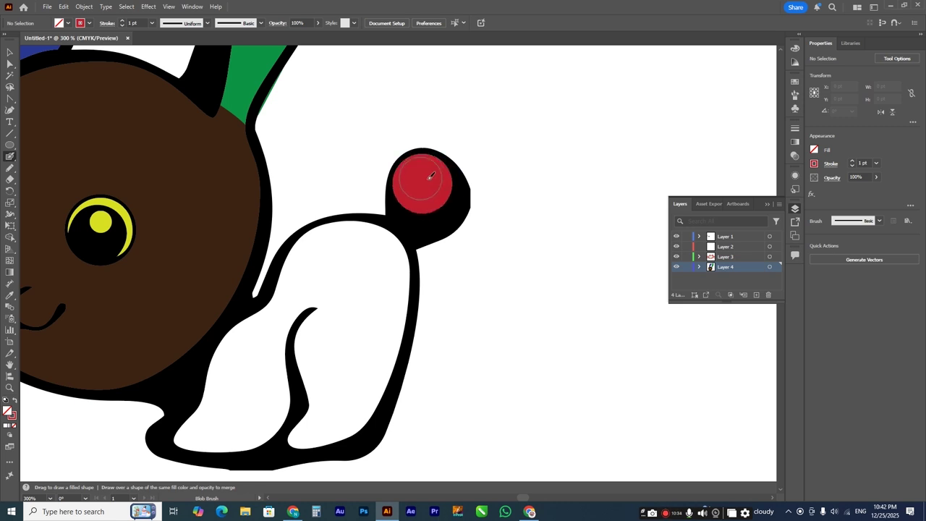
- Change the stroke colour to blue and paint the bunny's whole body, including the leg area, with the Blob Brush
click(814, 177)
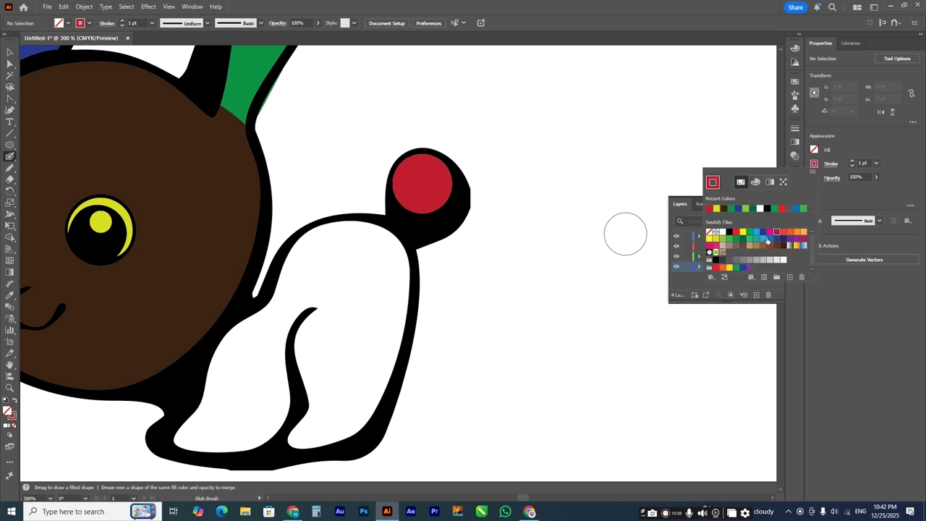
click(771, 239)
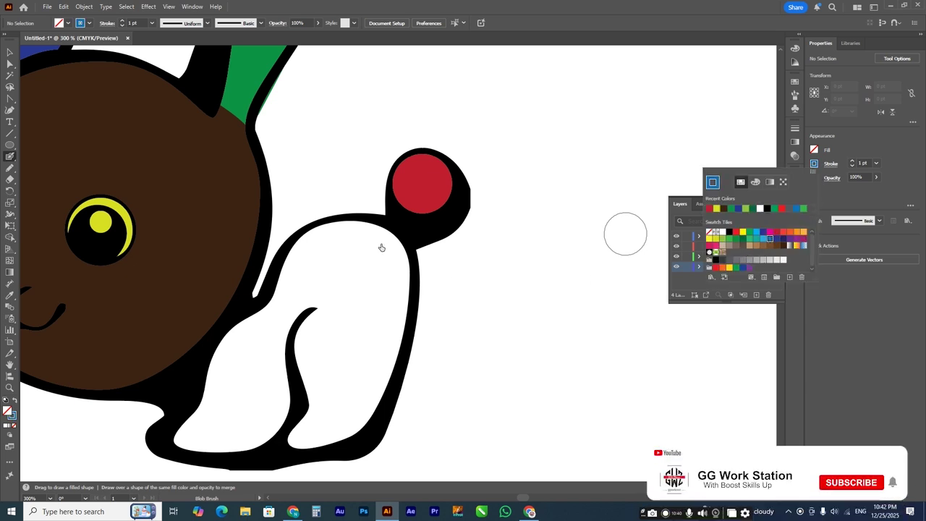
click(380, 246)
click(373, 244)
mouse_move(375, 241)
mouse_down()
mouse_move(331, 241)
mouse_move(302, 262)
mouse_move(273, 321)
mouse_move(245, 336)
mouse_move(192, 433)
mouse_move(266, 432)
mouse_move(316, 292)
mouse_move(384, 245)
mouse_move(394, 290)
mouse_move(370, 402)
mouse_move(355, 418)
mouse_move(296, 437)
mouse_move(329, 387)
mouse_move(336, 322)
mouse_move(356, 287)
mouse_move(368, 298)
mouse_move(351, 402)
mouse_move(319, 338)
mouse_move(280, 373)
mouse_move(274, 353)
mouse_move(256, 399)
mouse_up()
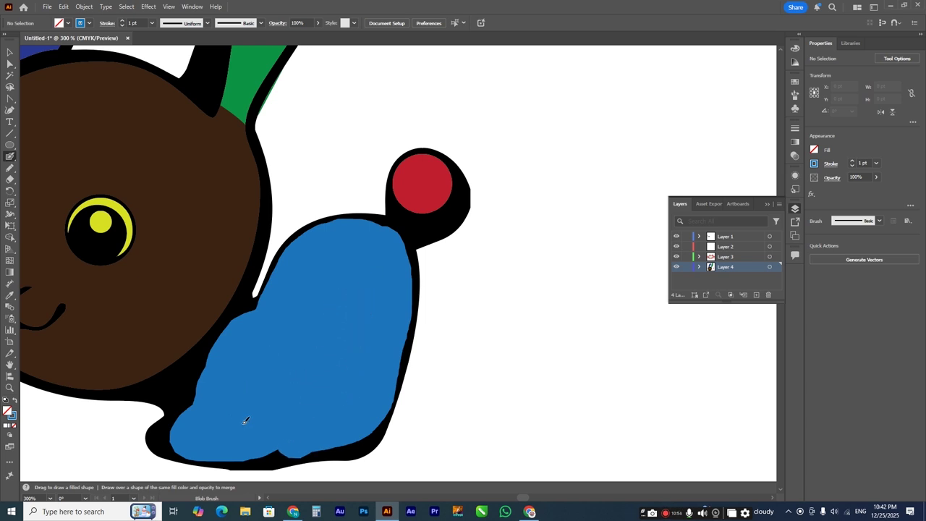
key(ctrl+z)
- Select the green ear's colour shape and erase the paint spilling past the outline on the side facing the blue ear
key(ctrl+1)
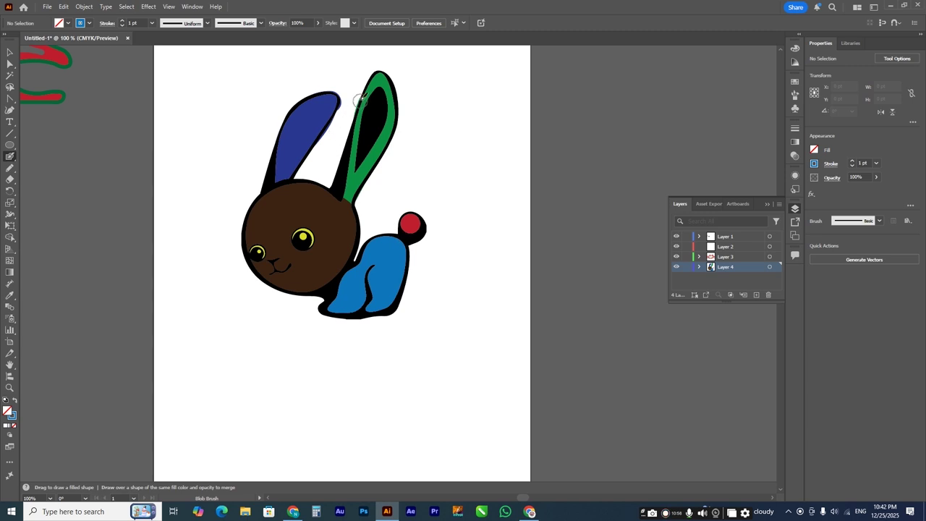
scroll(359, 100, up, 6)
drag(413, 83, 332, 230)
click(9, 52)
click(362, 141)
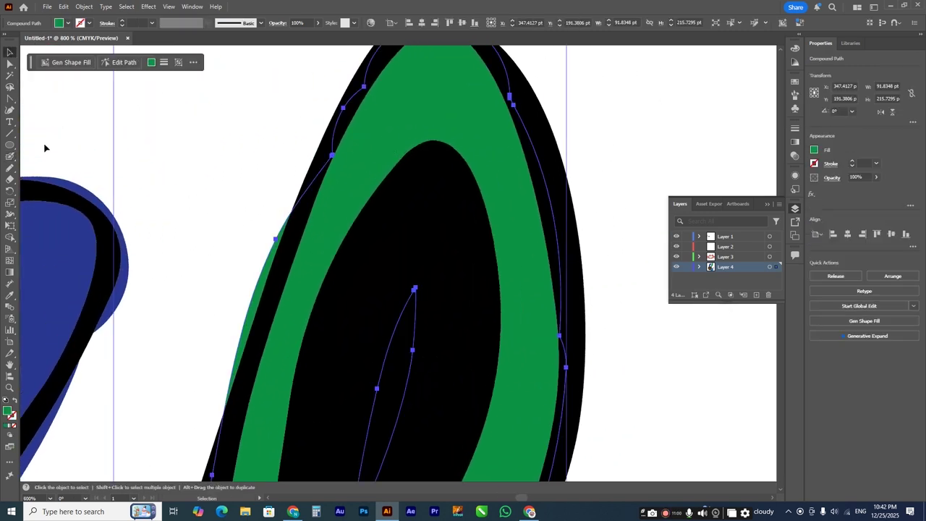
click(10, 179)
mouse_move(246, 217)
mouse_down()
mouse_move(275, 204)
mouse_move(209, 364)
mouse_move(216, 376)
mouse_up()
key(ctrl+z)
mouse_move(256, 277)
mouse_down()
mouse_move(436, 258)
mouse_move(368, 171)
mouse_up()
mouse_move(234, 76)
mouse_down()
mouse_move(330, 109)
mouse_move(356, 169)
mouse_move(353, 220)
mouse_up()
key(ctrl+z)
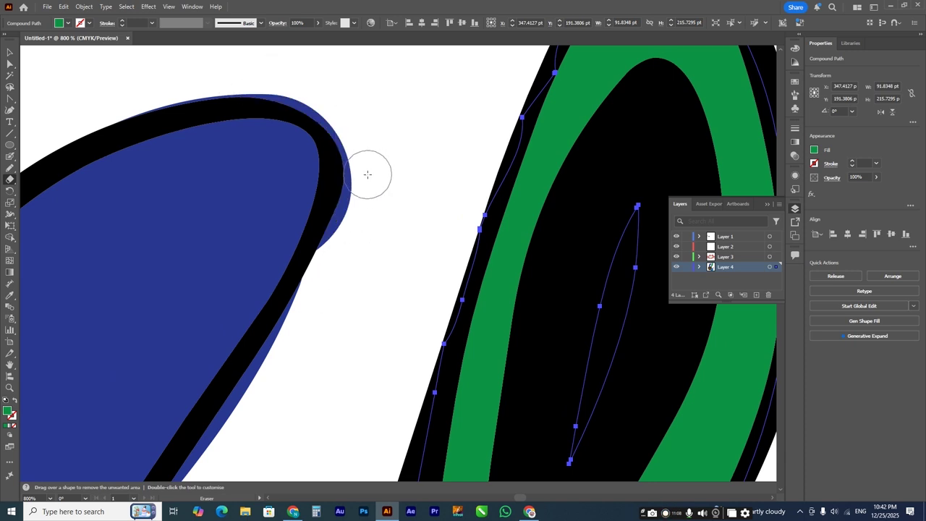
- Select the dark blue ear's colour shape and erase the paint spilling past its outline around the tip and along both sides
click(11, 55)
click(353, 181)
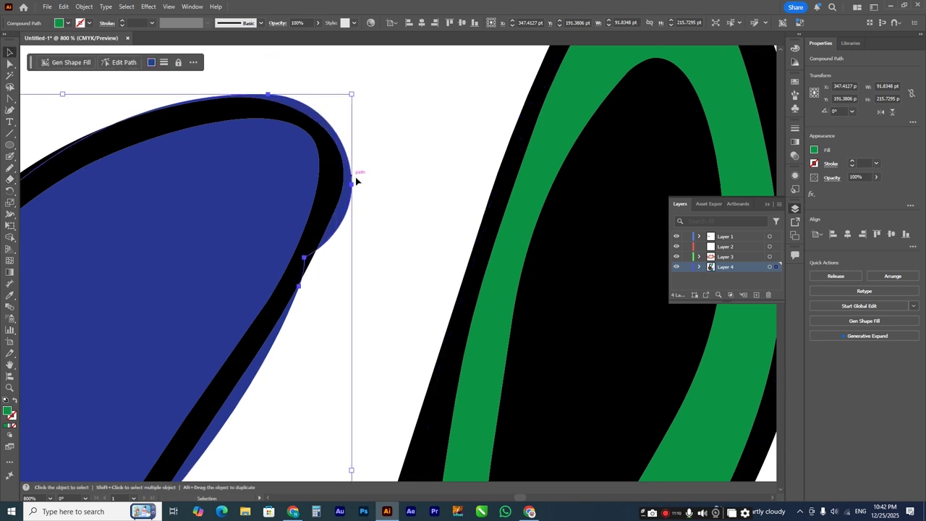
click(8, 183)
mouse_move(104, 104)
mouse_down()
mouse_move(170, 87)
mouse_move(266, 81)
mouse_move(317, 103)
mouse_move(350, 171)
mouse_move(348, 212)
mouse_move(320, 290)
mouse_move(314, 259)
mouse_up()
scroll(337, 201, down, 5)
mouse_move(340, 172)
mouse_down()
mouse_move(284, 285)
mouse_move(249, 337)
mouse_move(316, 216)
mouse_move(171, 440)
mouse_up()
scroll(419, 227, down, 3)
scroll(302, 221, up, 3)
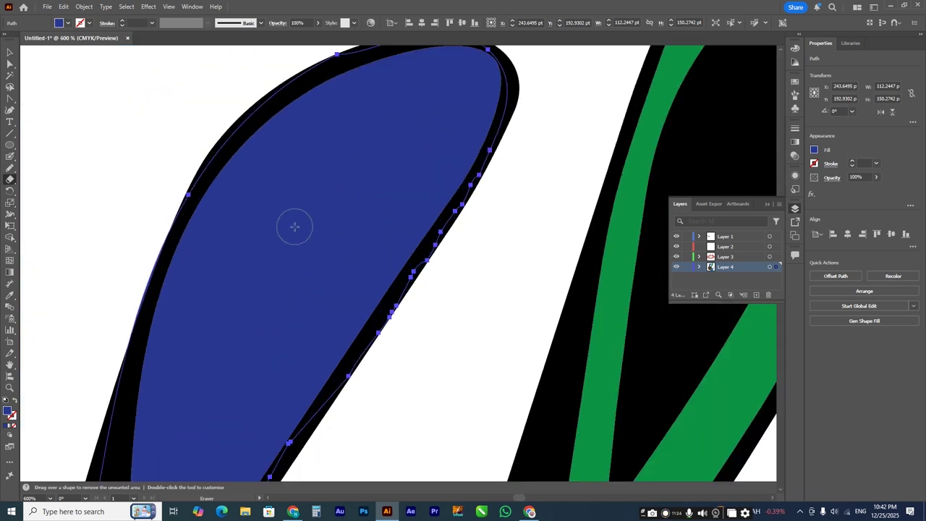
drag(360, 126, 302, 244)
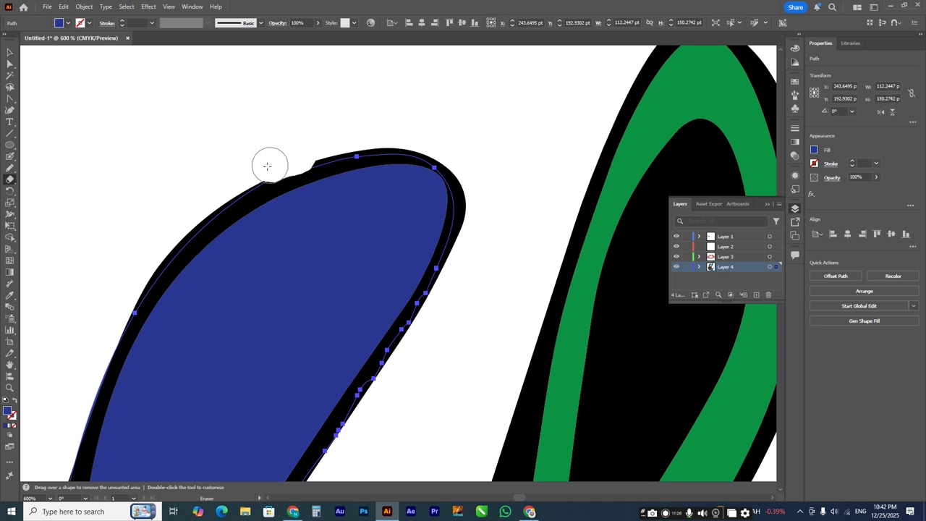
- Examine the coloured bunny's head, body, tail and ears for paint extending beyond the linework
key(ctrl+0)
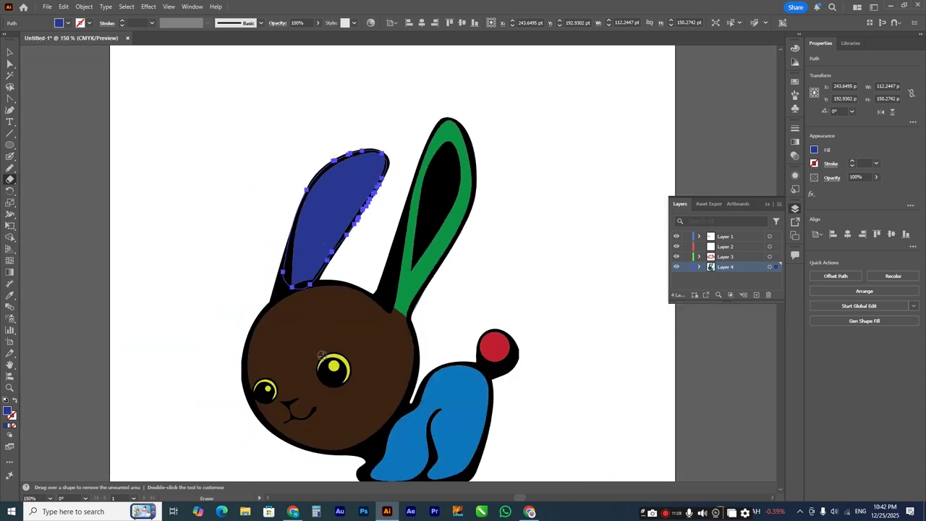
key(ctrl+equal)
scroll(255, 337, up, 2)
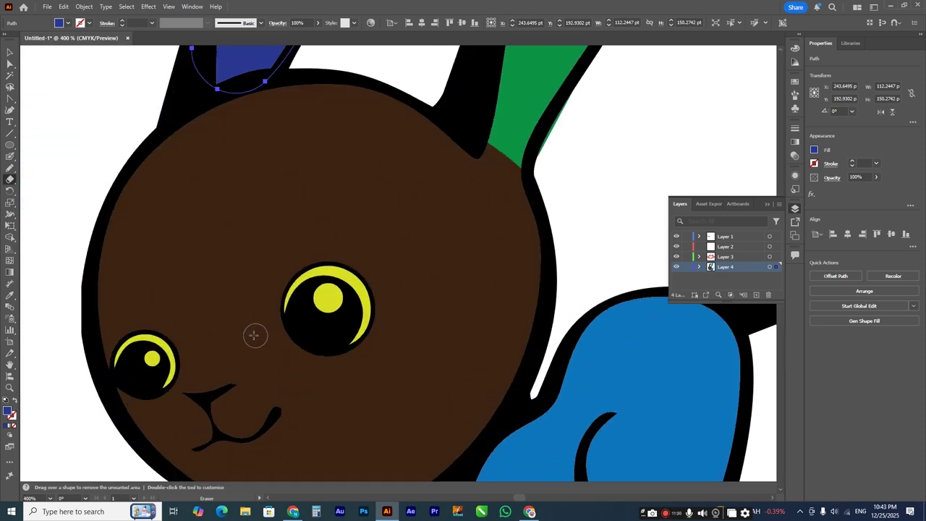
scroll(243, 323, down, 1)
scroll(229, 249, down, 2)
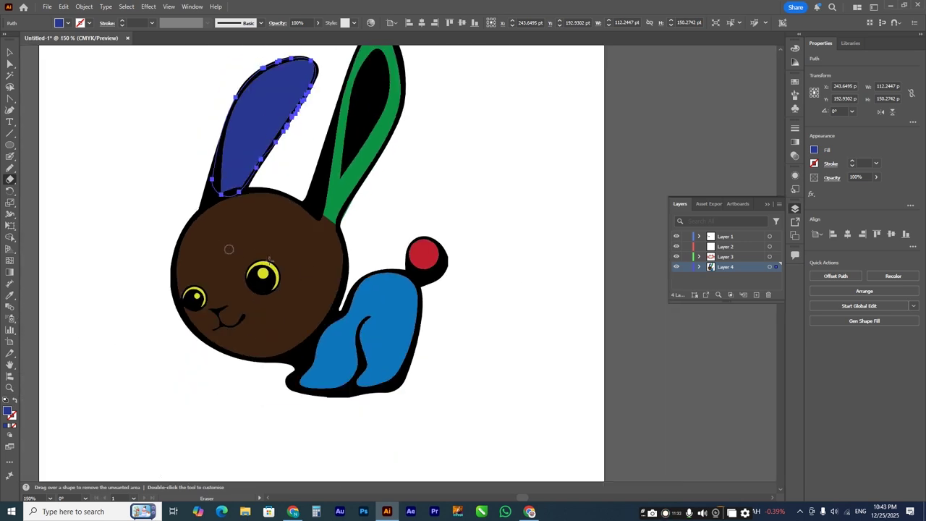
scroll(392, 353, up, 2)
scroll(327, 176, up, 2)
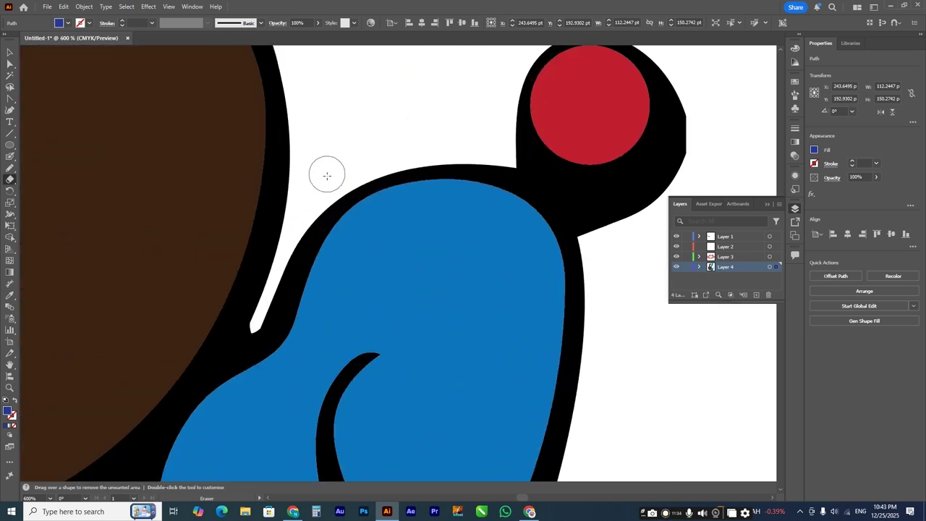
scroll(294, 210, down, 4)
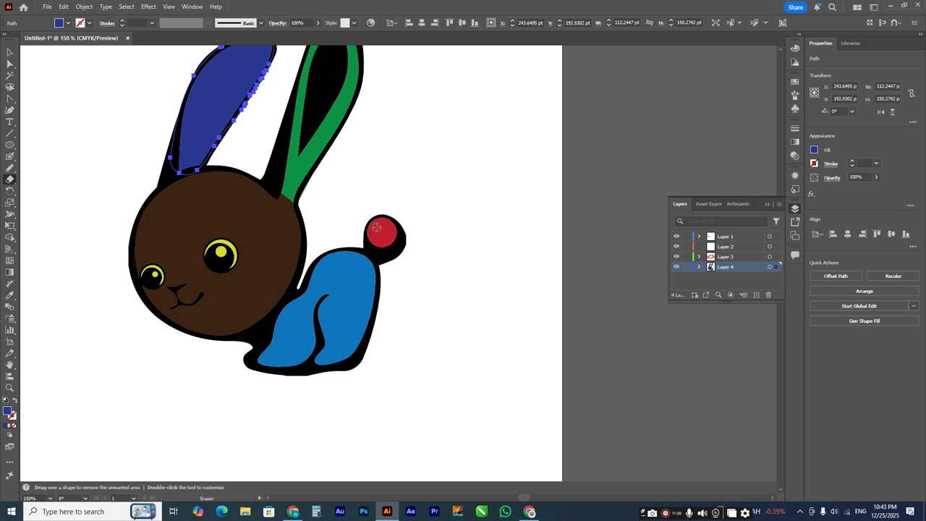
scroll(377, 226, up, 4)
scroll(373, 235, down, 5)
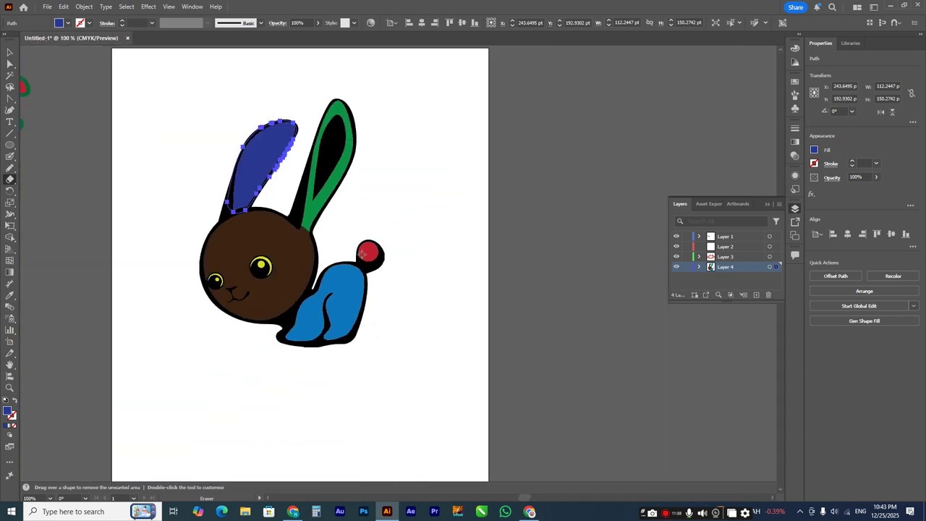
scroll(299, 223, up, 4)
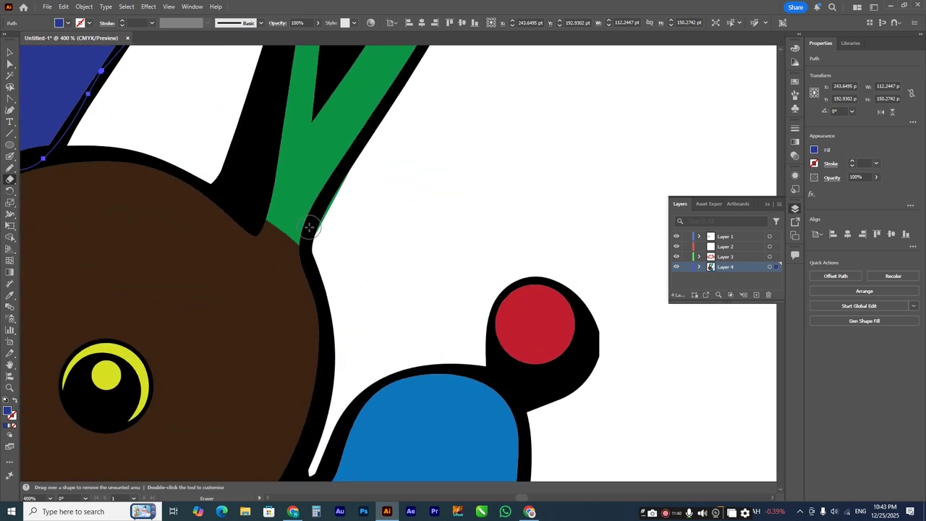
- Select the whole bunny with its linework and colours, move it slightly down and left on the artboard, and deselect it
scroll(309, 227, down, 4)
click(10, 52)
click(184, 137)
mouse_move(146, 82)
mouse_down()
mouse_move(446, 335)
mouse_move(446, 380)
mouse_up()
drag(318, 256, 308, 282)
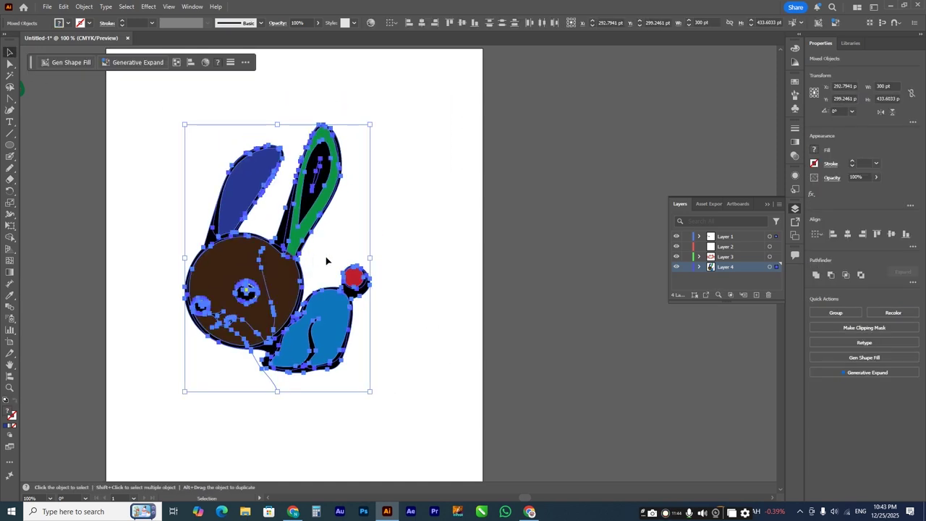
click(422, 237)
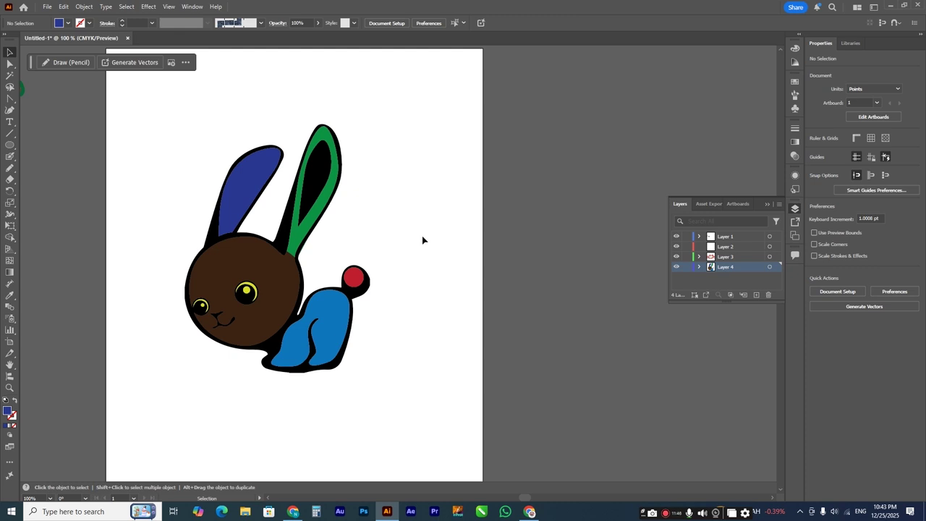